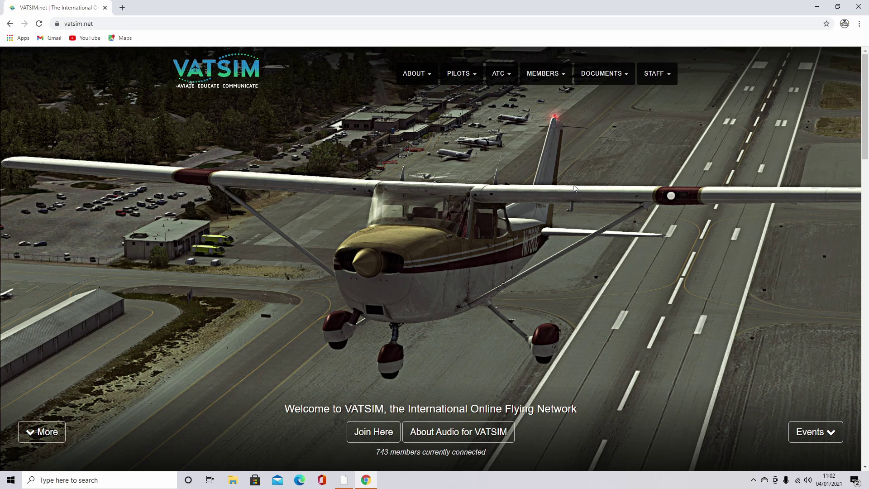
# Step: Sign in to VATSIM from the Pilots menu, then follow Join Here and the Sign Up Page link
pyautogui.click(459, 74)
pyautogui.click(462, 118)
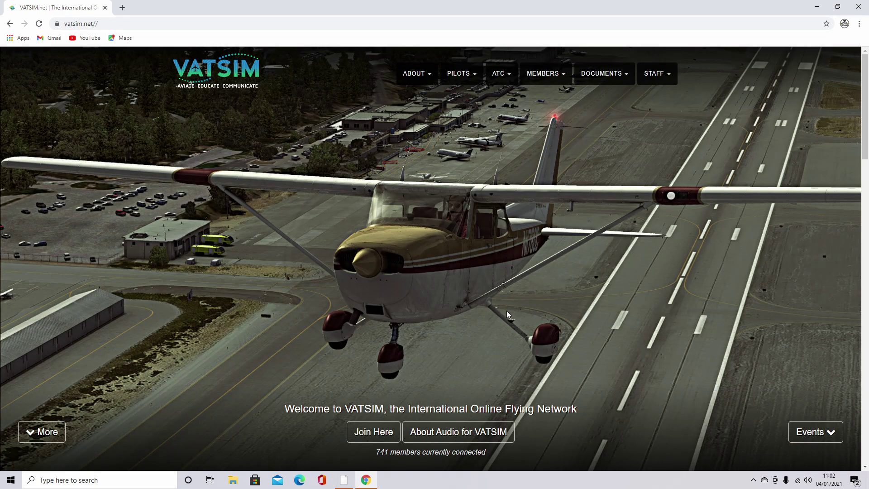
pyautogui.click(360, 428)
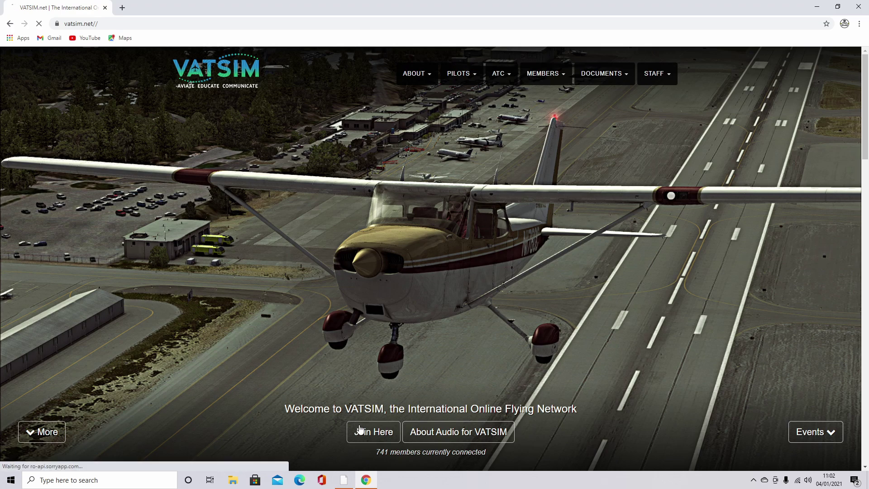
pyautogui.scroll(-2, 369, 398)
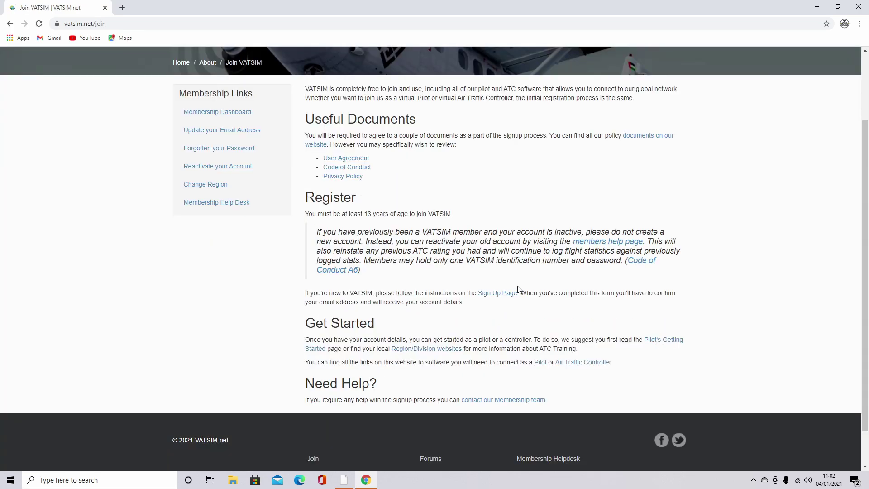
pyautogui.click(513, 299)
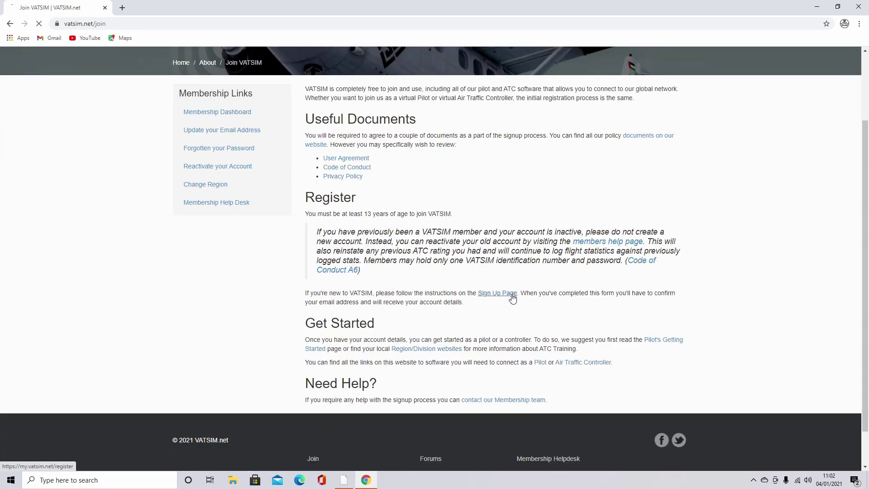
pyautogui.scroll(-5, 511, 297)
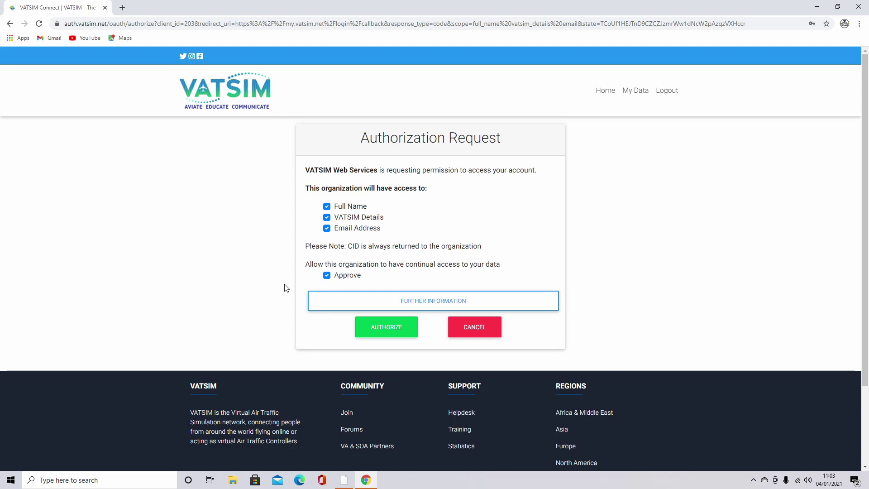
# Step: Authorize VATSIM Web Services, then follow the vPilot link in the Pilot Clients lesson to its website
pyautogui.click(385, 327)
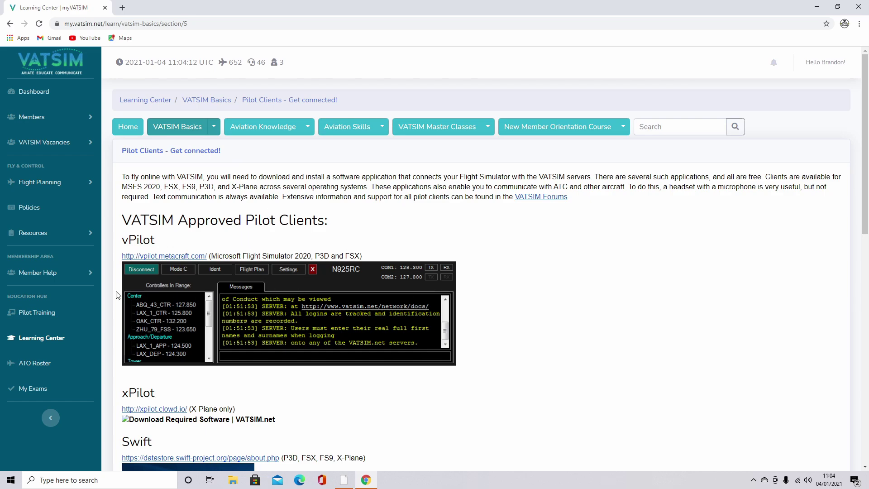
pyautogui.moveTo(211, 256); pyautogui.dragTo(315, 256)
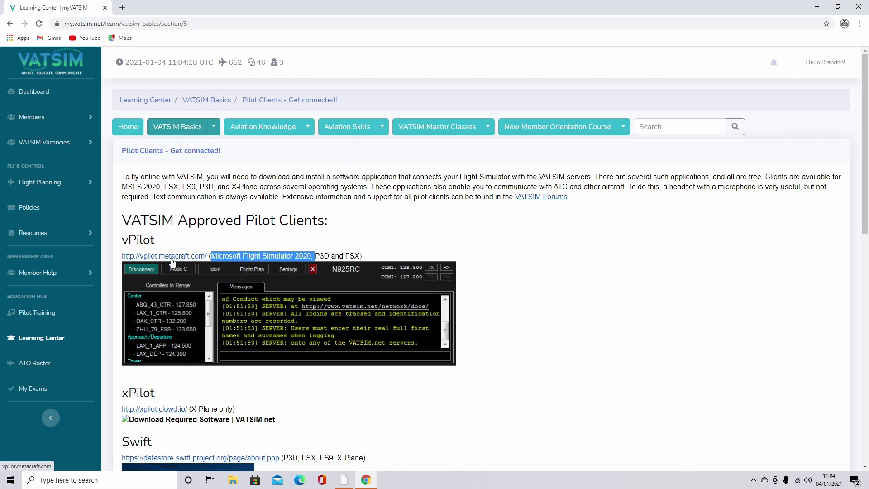
pyautogui.click(172, 257)
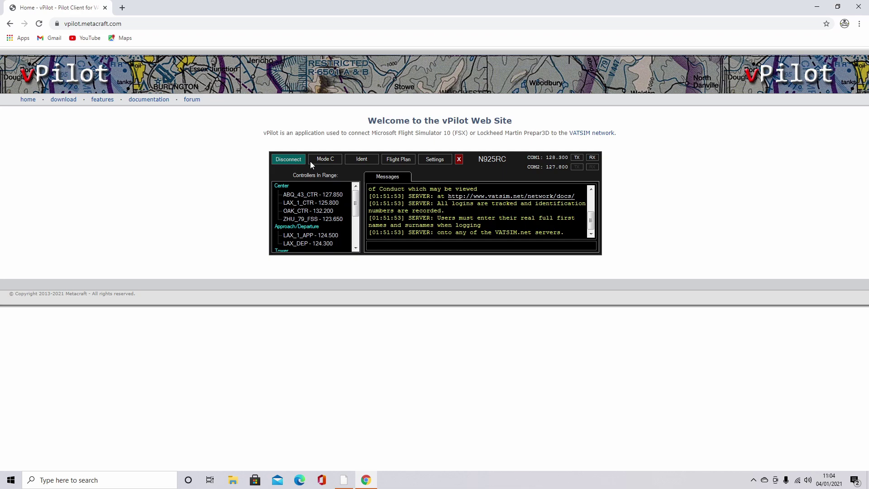
# Step: Download the stable vPilot-Setup-2.6.10.exe installer and run it
pyautogui.click(63, 97)
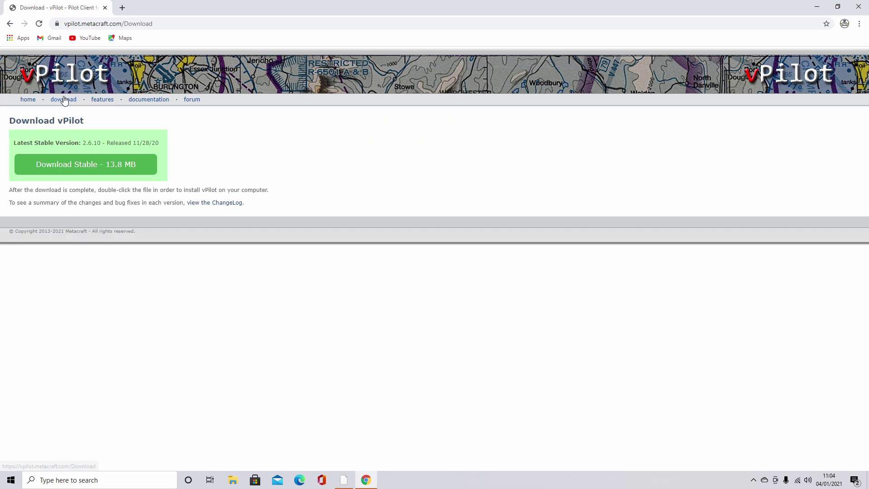
pyautogui.click(92, 170)
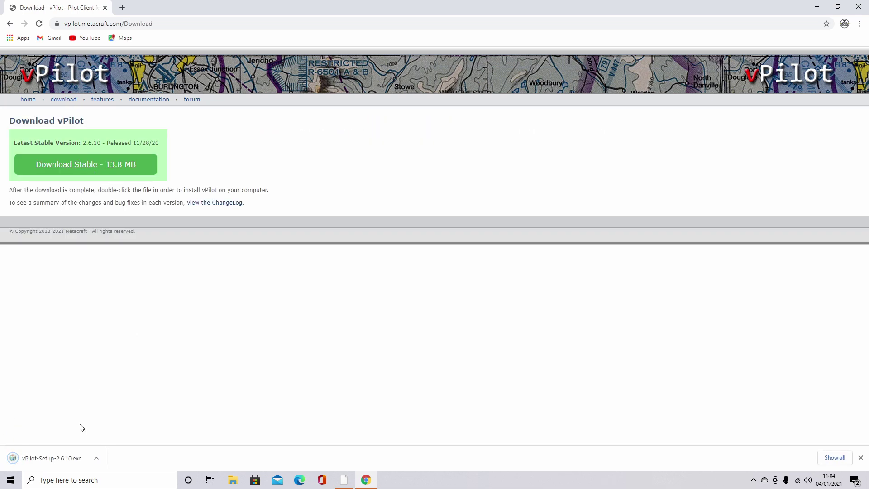
pyautogui.click(33, 462)
# Step: Install vPilot 2.6.10 into the default folder with the default components
pyautogui.click(473, 314)
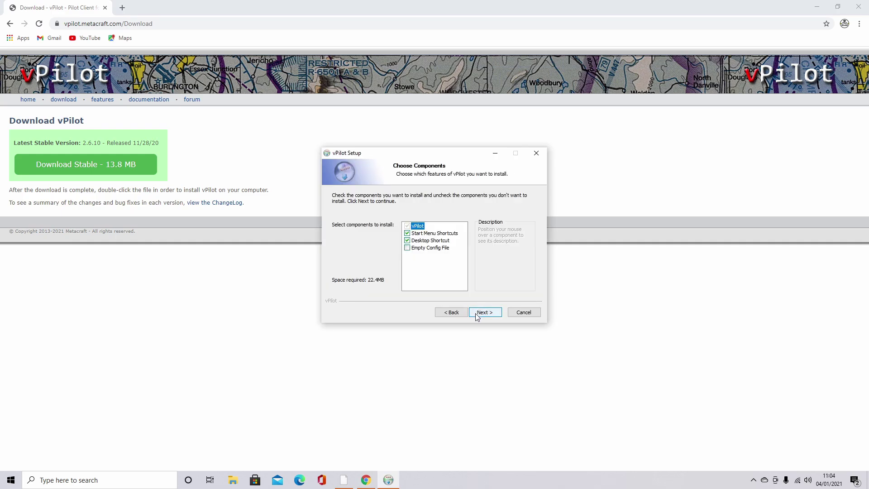
pyautogui.click(477, 312)
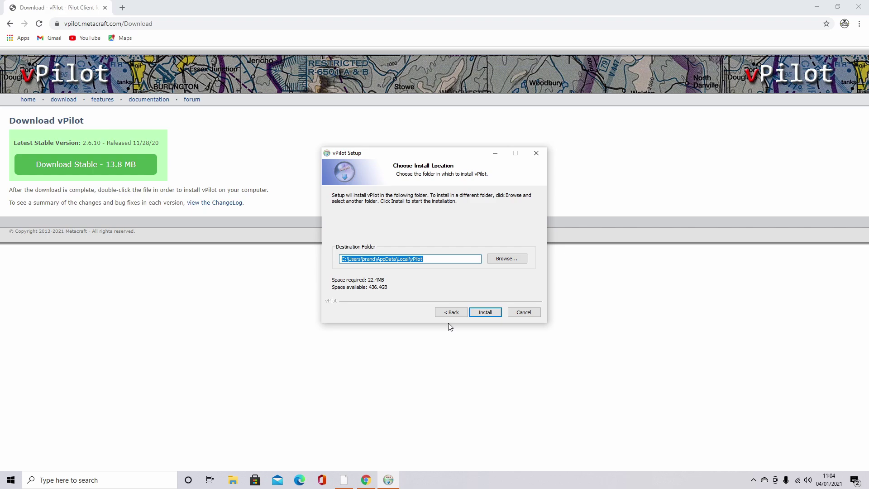
pyautogui.click(485, 313)
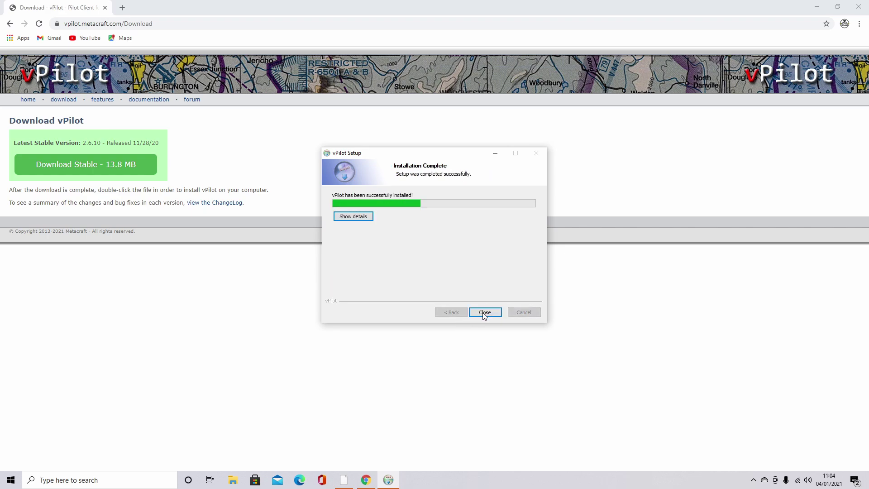
pyautogui.click(485, 313)
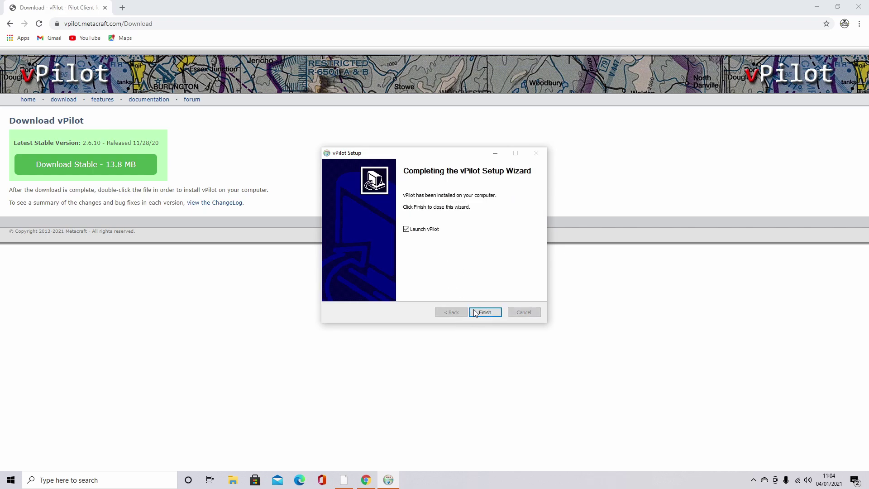
# Step: Launch vPilot, choose the UK-1 server, and enter the VATSIM CID and password
pyautogui.click(485, 312)
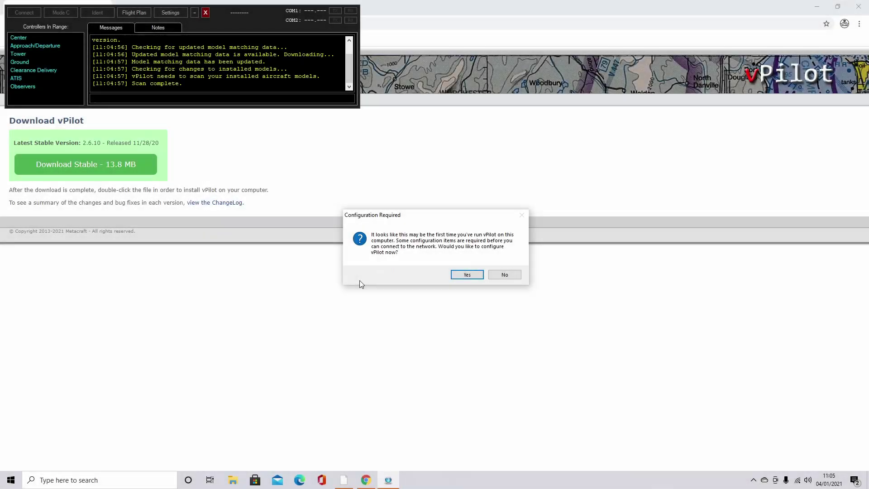
pyautogui.click(467, 275)
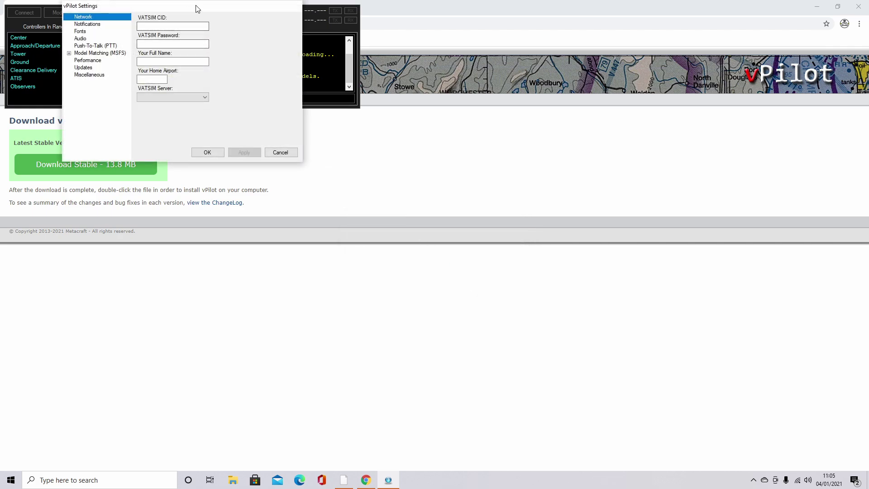
pyautogui.moveTo(195, 10); pyautogui.dragTo(377, 86)
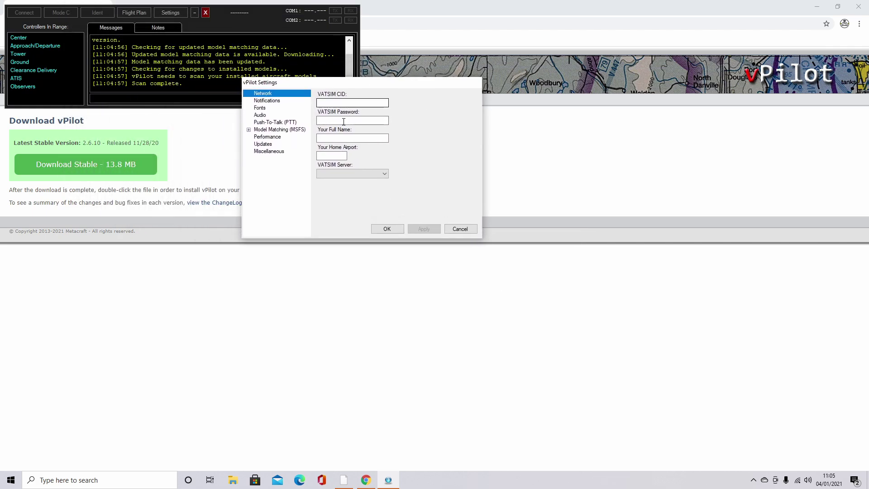
pyautogui.click(327, 174)
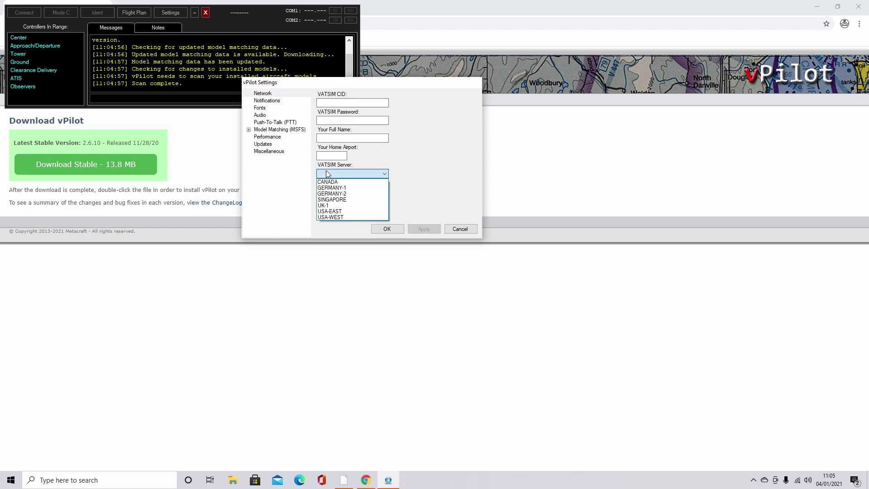
pyautogui.click(325, 206)
pyautogui.click(353, 102)
pyautogui.press('Tab')
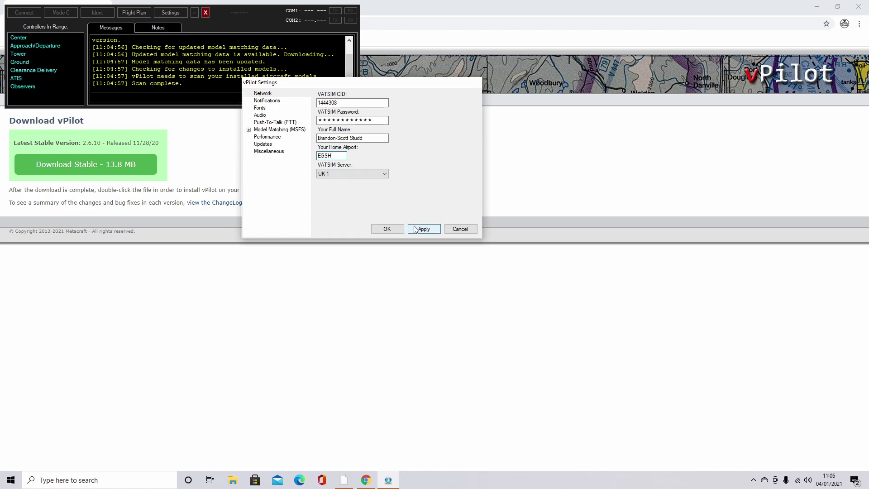
# Step: Set audio to the HyperX Quadcast microphone and Headphones output, raising the output volume slightly
pyautogui.click(431, 229)
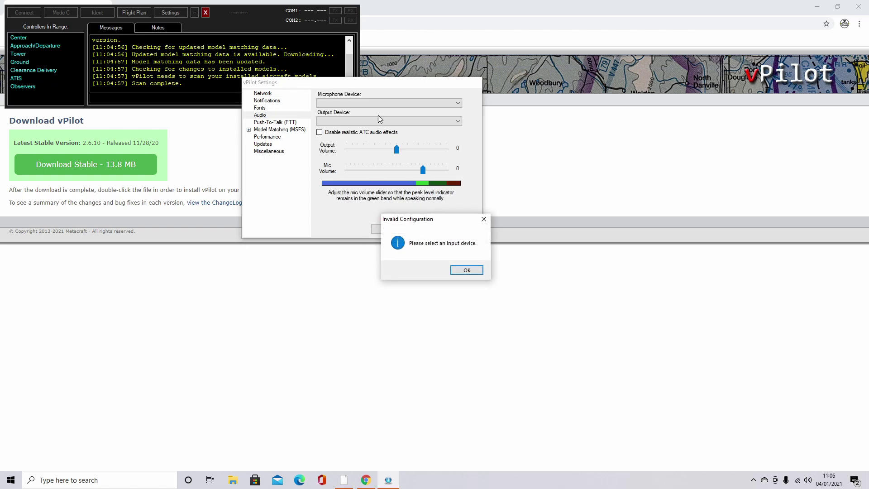
pyautogui.click(460, 271)
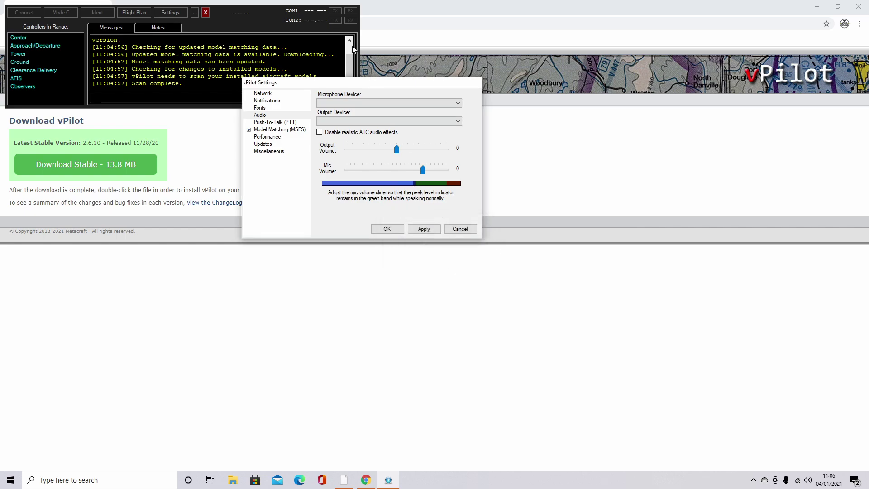
pyautogui.click(342, 103)
pyautogui.click(348, 112)
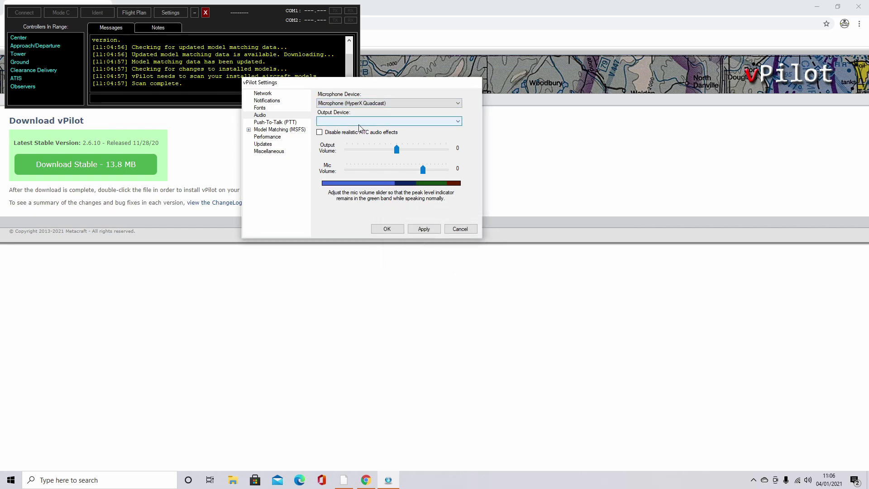
pyautogui.click(358, 122)
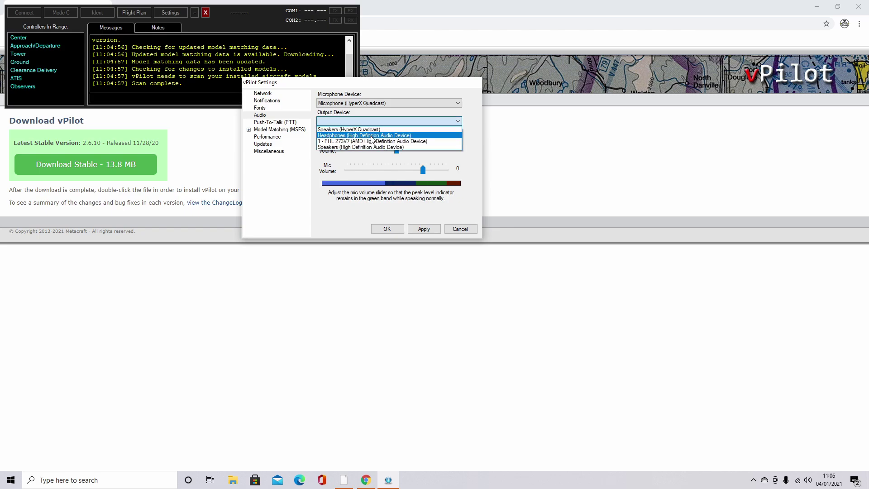
pyautogui.click(370, 136)
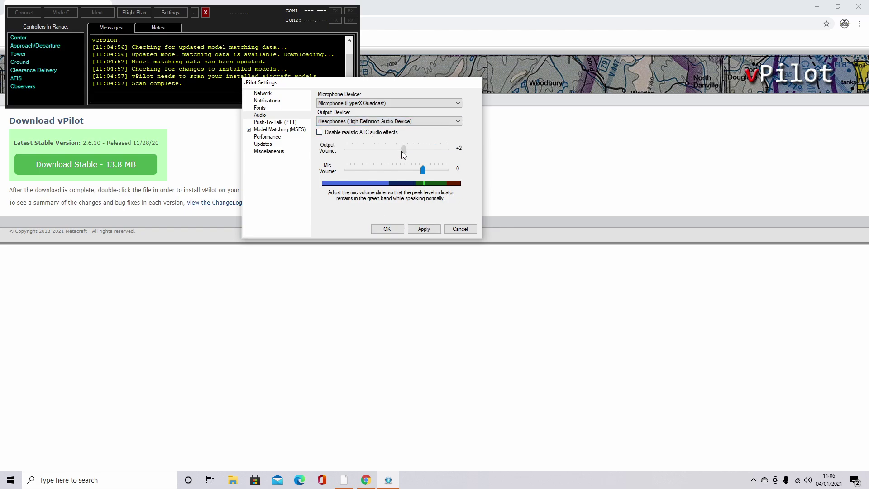
pyautogui.moveTo(399, 150); pyautogui.dragTo(429, 176)
pyautogui.click(280, 123)
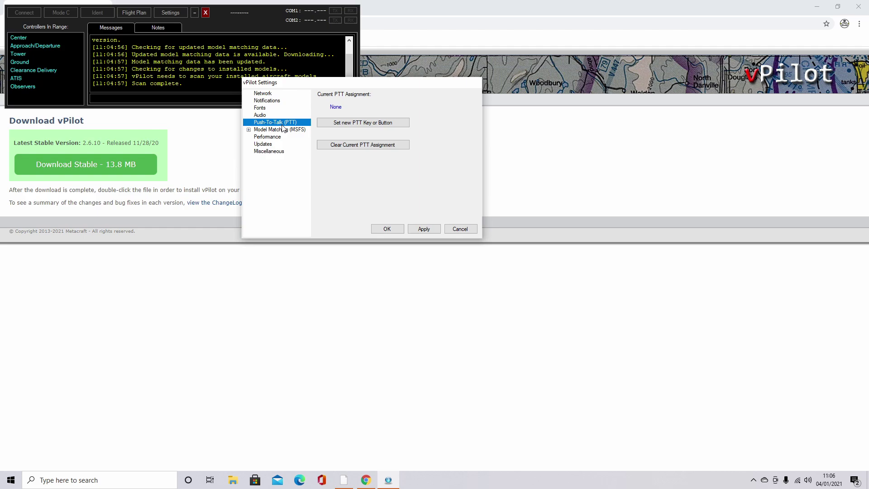
# Step: Assign push-to-talk to Button 5 on the T.Flight Hotas 4 and save the settings
pyautogui.click(323, 125)
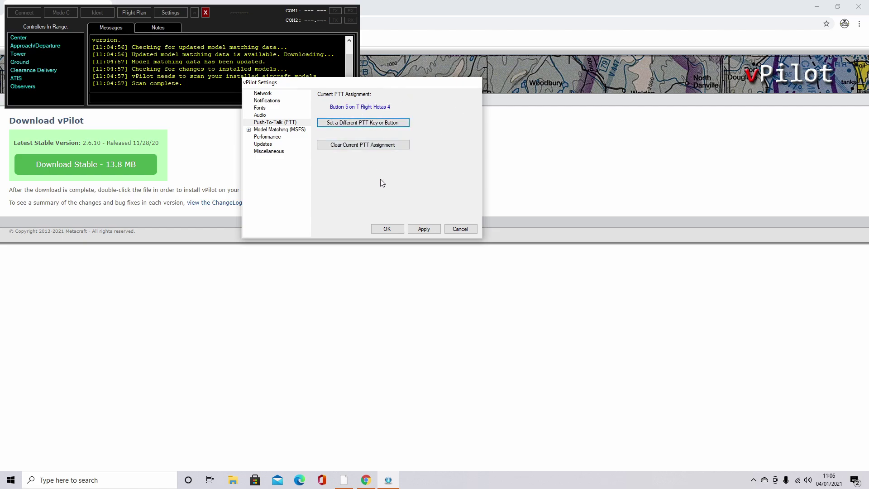
pyautogui.click(423, 229)
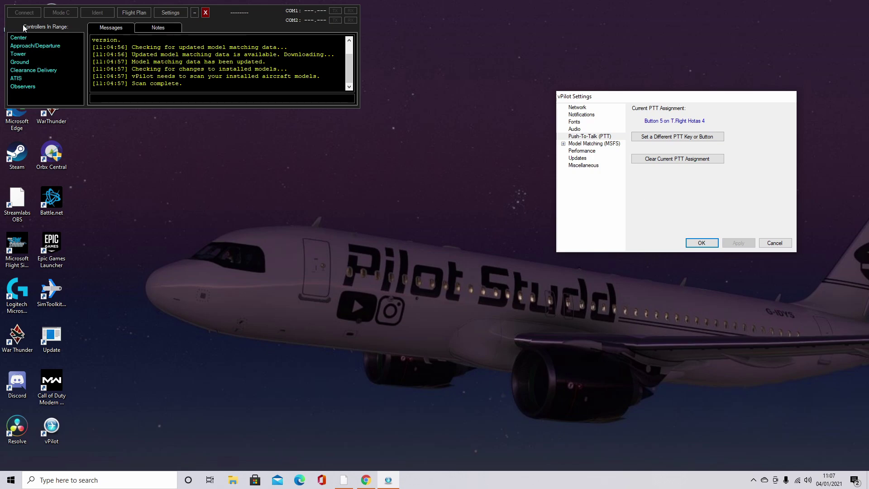
pyautogui.click(700, 243)
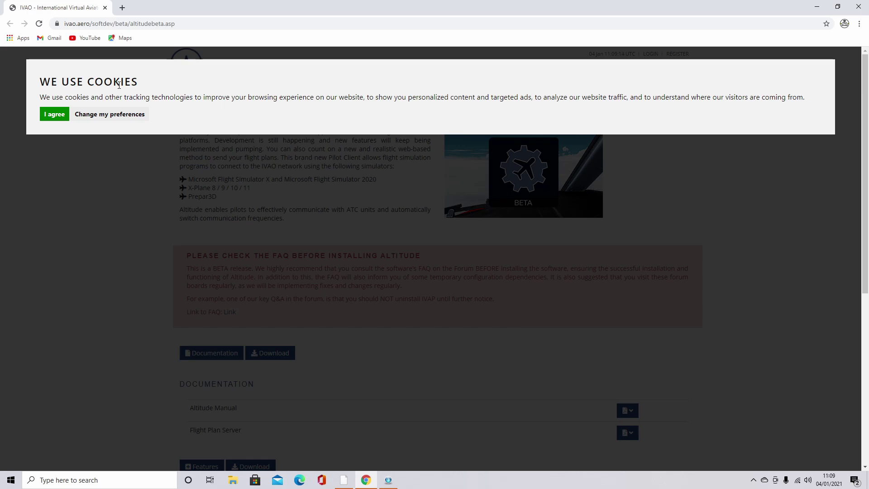
# Step: Accept IVAO cookies, download Altitude_MSFS_2020.zip, and run the IVAO_Pilot installer inside it
pyautogui.click(57, 116)
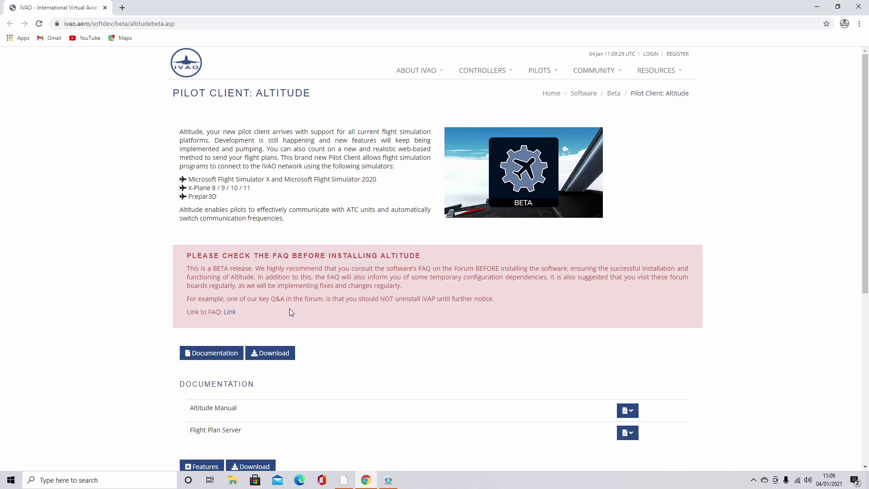
pyautogui.click(274, 354)
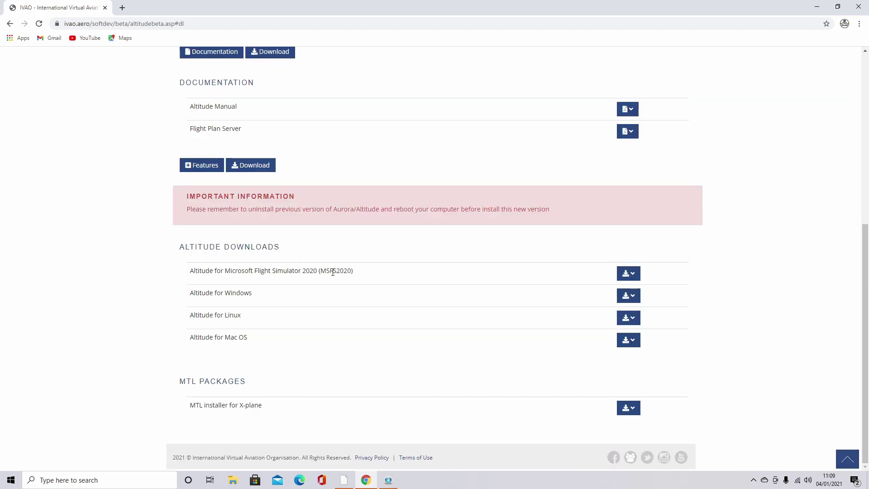
pyautogui.click(628, 274)
pyautogui.click(625, 296)
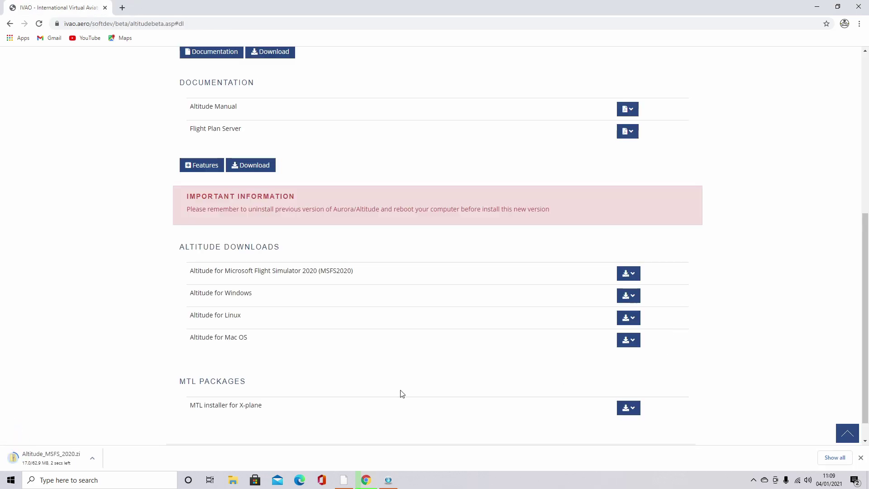
pyautogui.click(392, 175)
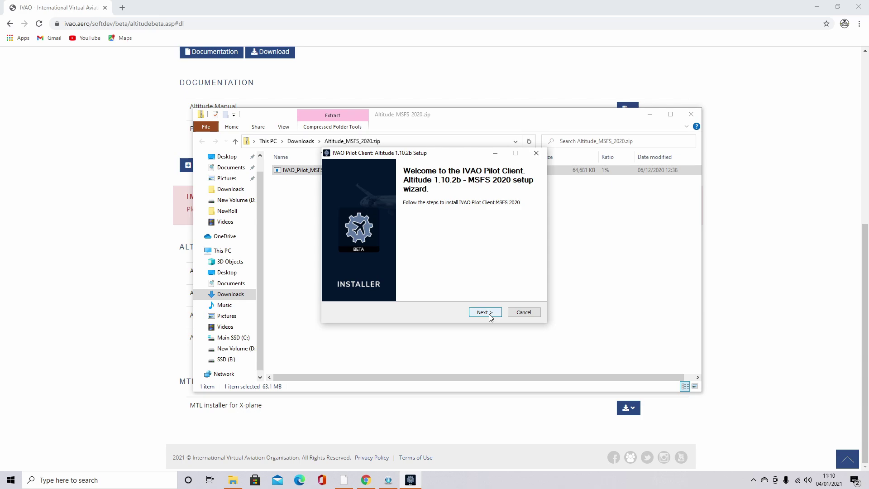
# Step: Install Altitude 1.10.2b into the MSFS Packages folder with the default components
pyautogui.click(483, 312)
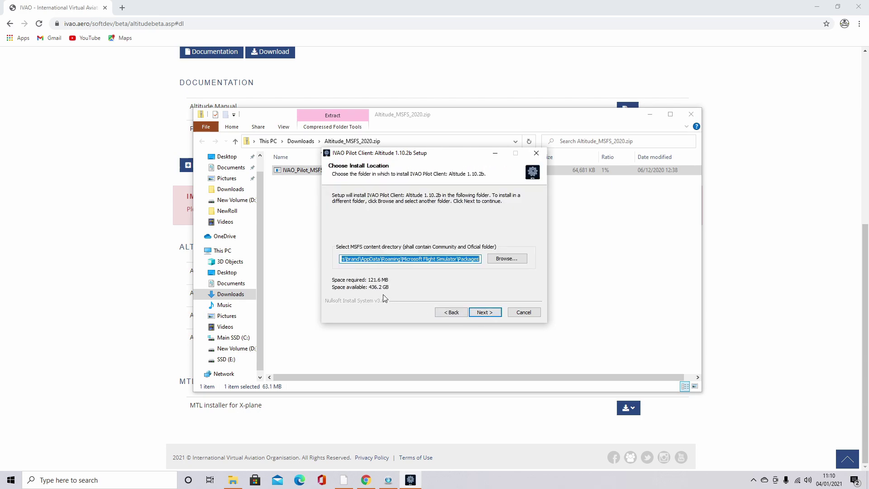
pyautogui.click(486, 313)
pyautogui.click(487, 314)
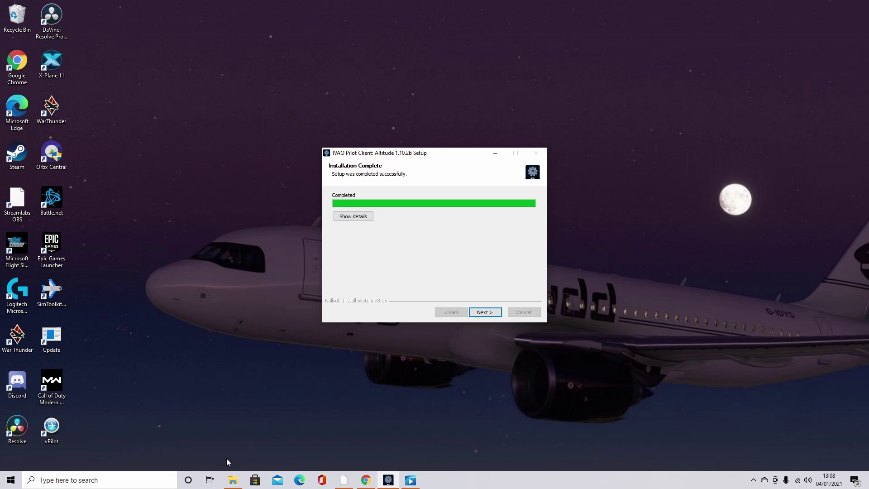
pyautogui.click(233, 480)
# Step: Check that the IVAO folder with PilotCore and PilotUI is now in MSFS Packages
pyautogui.hotkey('alt', 'Left')
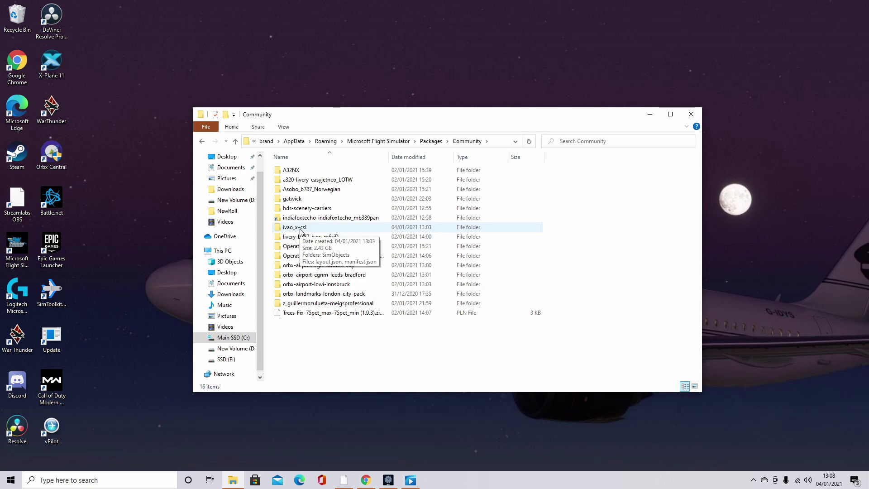
pyautogui.click(202, 141)
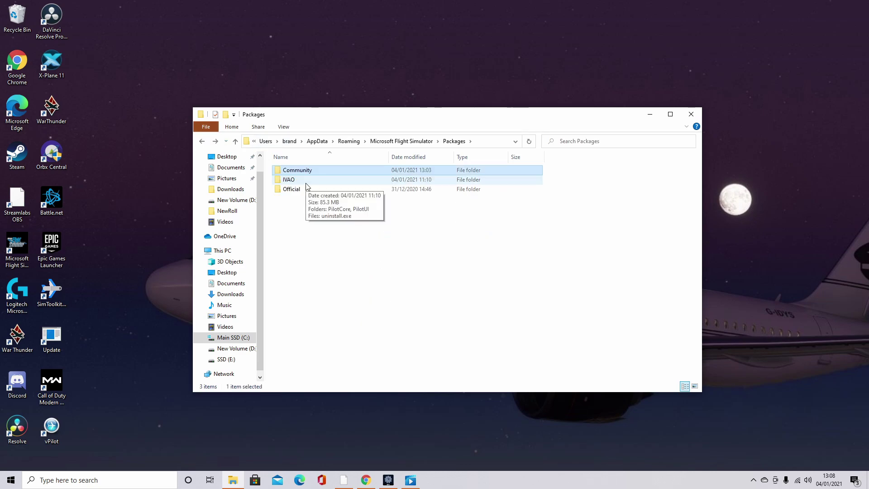
pyautogui.doubleClick(307, 182)
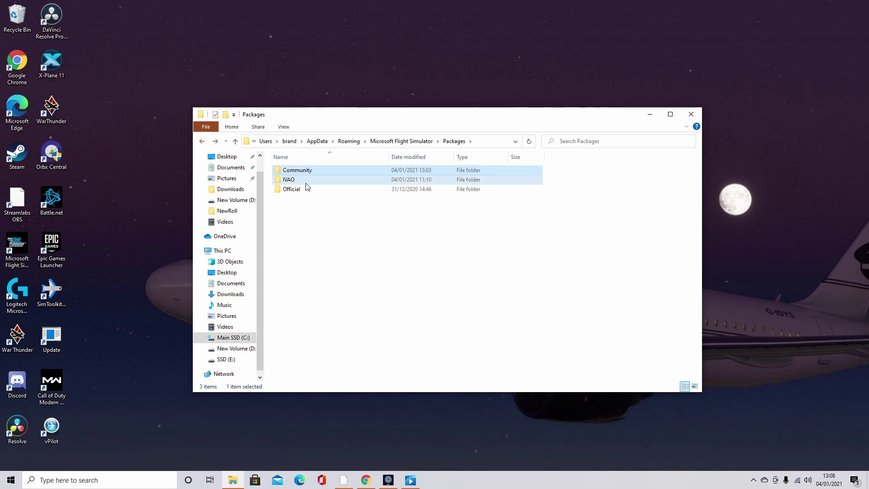
pyautogui.doubleClick(202, 140)
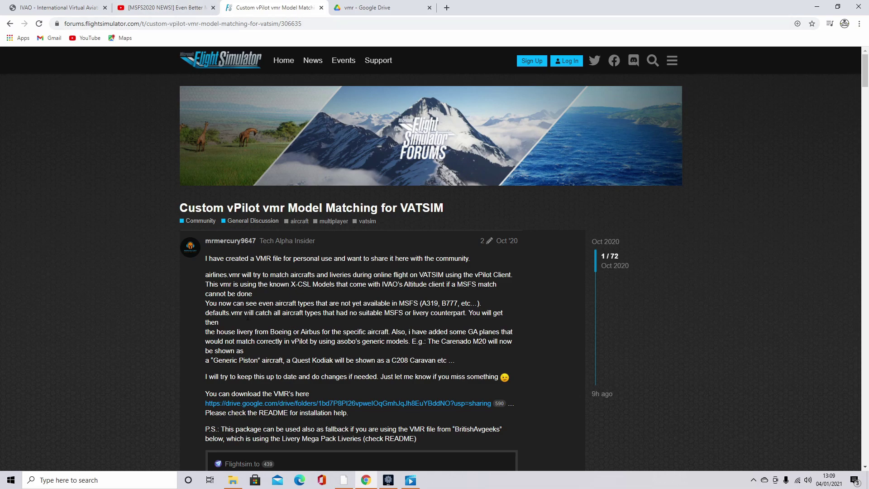
# Step: Open the forum post's Google Drive link and download the vmr folder as a zip
pyautogui.scroll(-2, 247, 316)
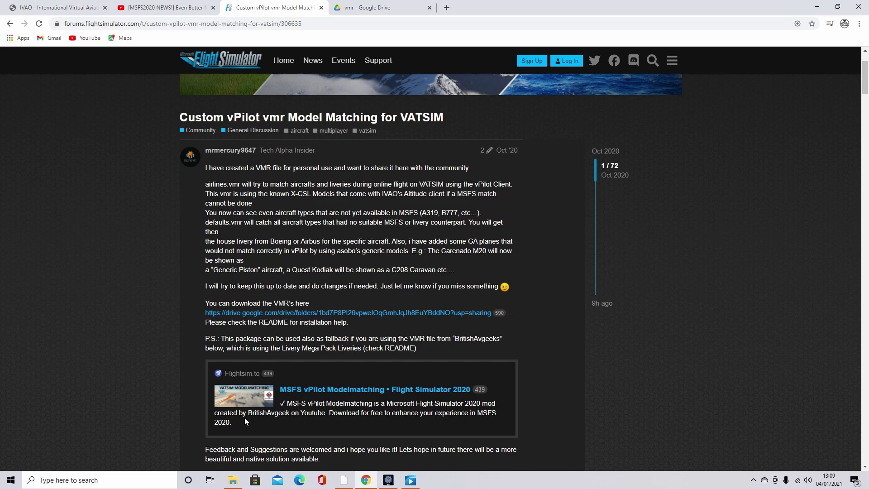
pyautogui.click(327, 313)
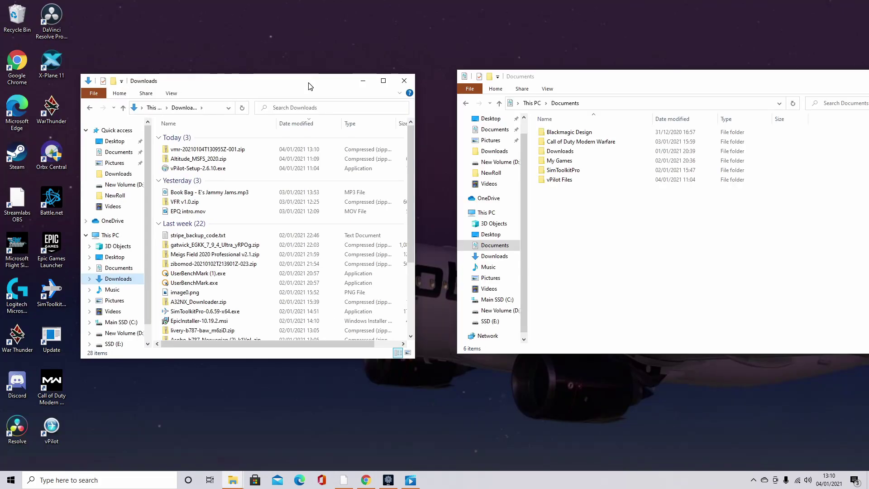
# Step: Extract vmr-20210104T130955Z-001.zip into the Downloads folder
pyautogui.rightClick(214, 151)
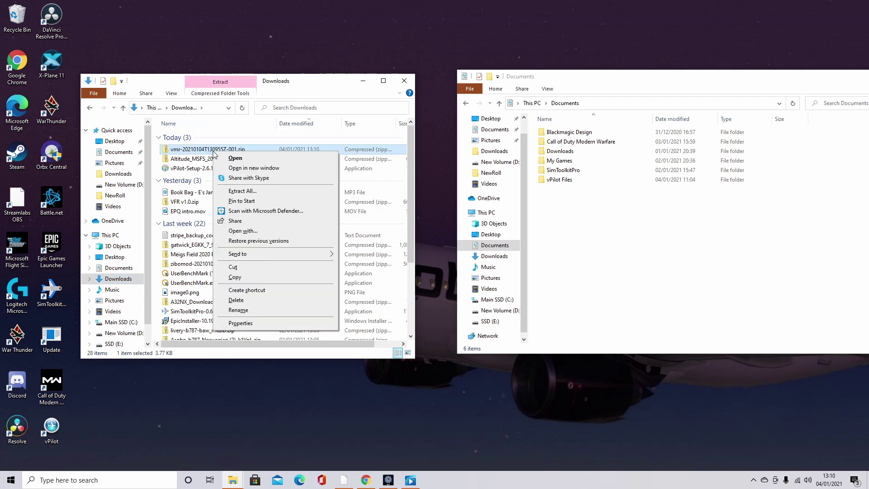
pyautogui.click(266, 193)
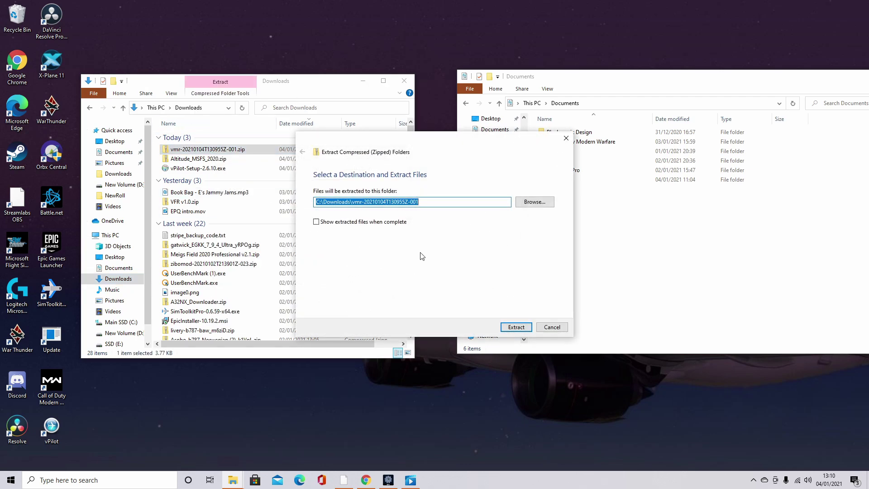
pyautogui.click(516, 327)
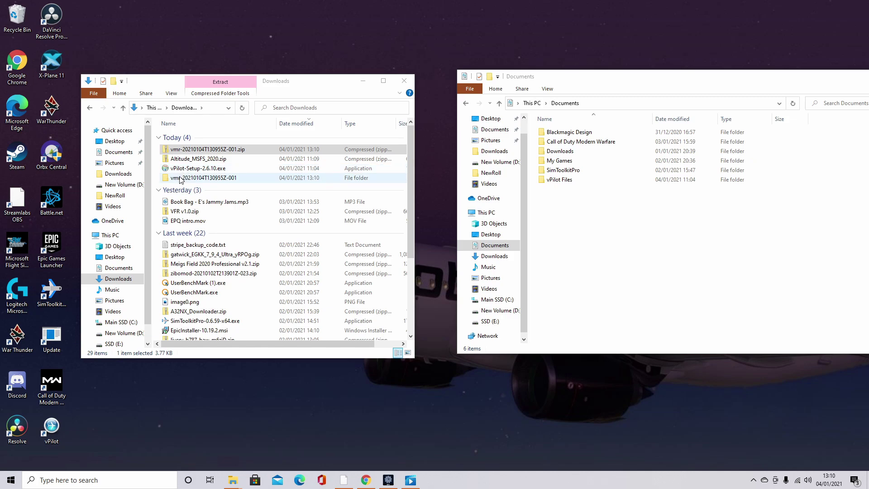
# Step: Move airlines.vmr from the extracted vmr subfolder into Documents\vPilot Files
pyautogui.doubleClick(181, 177)
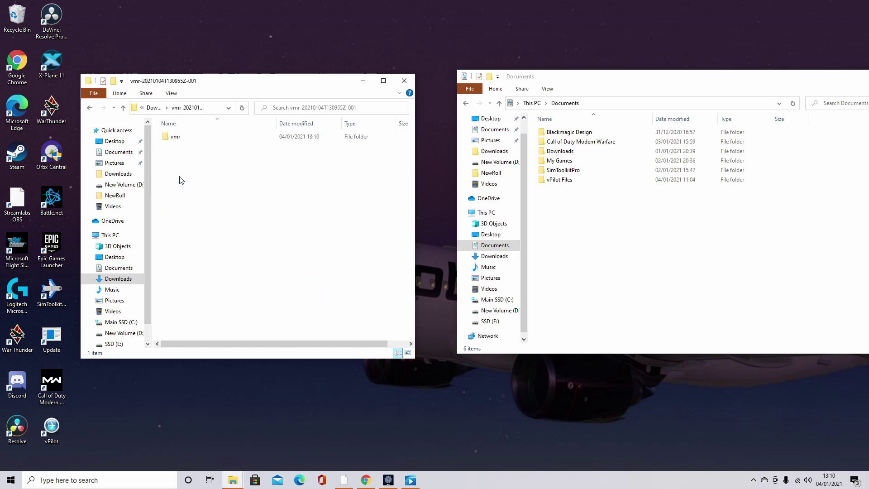
pyautogui.doubleClick(185, 137)
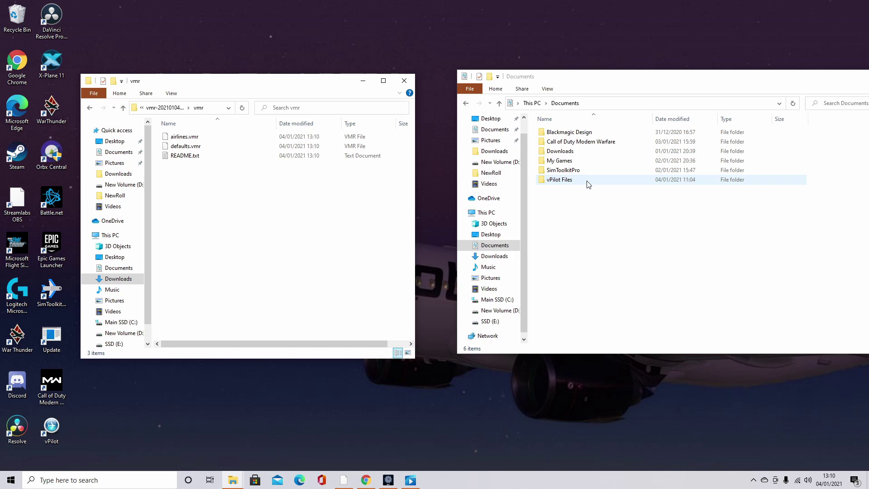
pyautogui.doubleClick(560, 180)
pyautogui.moveTo(184, 137); pyautogui.dragTo(589, 170)
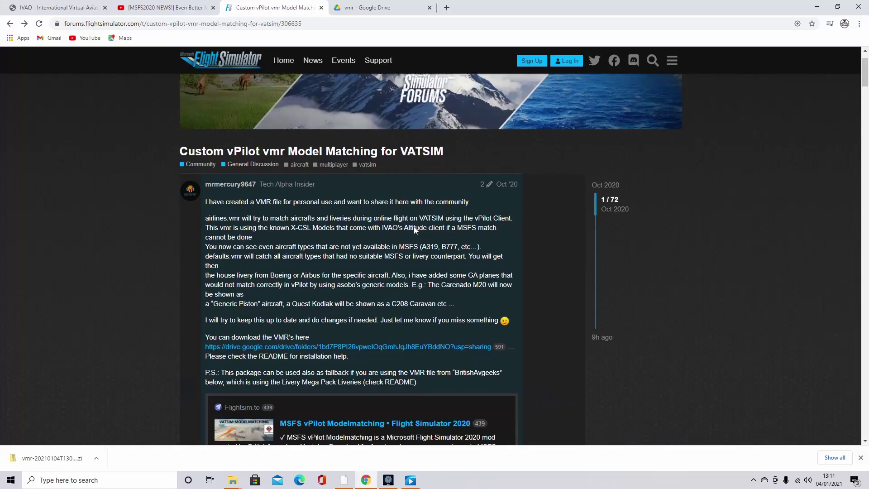
# Step: Download the BritishAvgeeks VATSIM MSFS Modelmatching zip from its flightsim.to card into Downloads
pyautogui.scroll(-3, 414, 226)
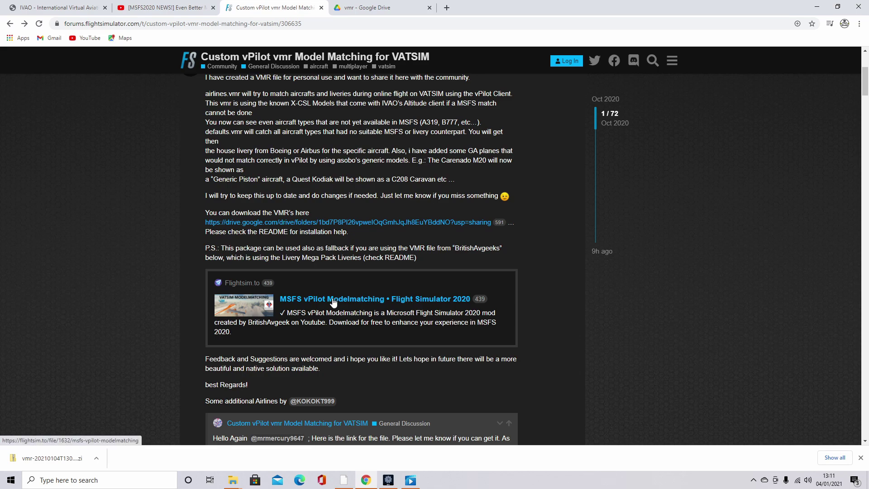
pyautogui.click(333, 302)
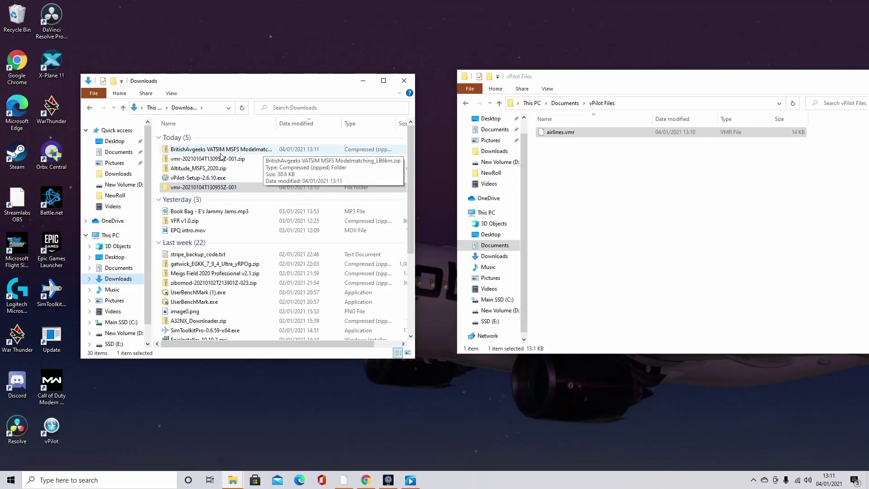
# Step: Extract all files from the BritishAvgeeks Modelmatching zip
pyautogui.rightClick(255, 151)
pyautogui.click(281, 197)
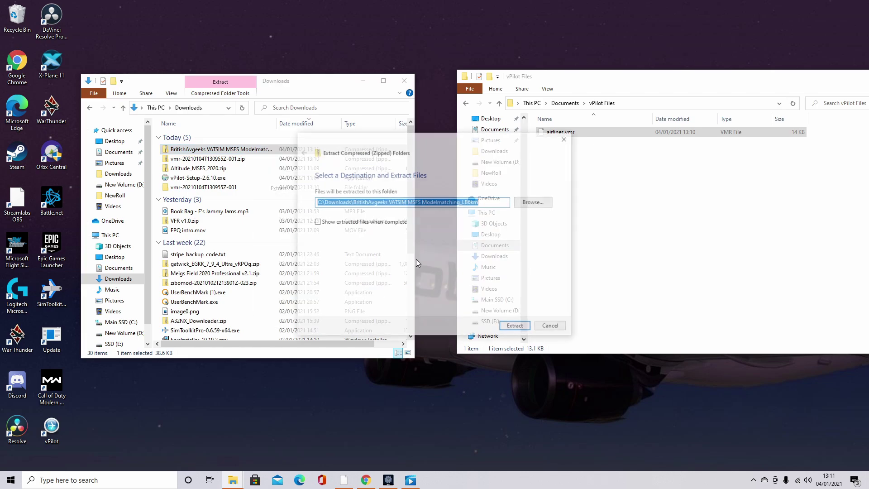
pyautogui.click(513, 326)
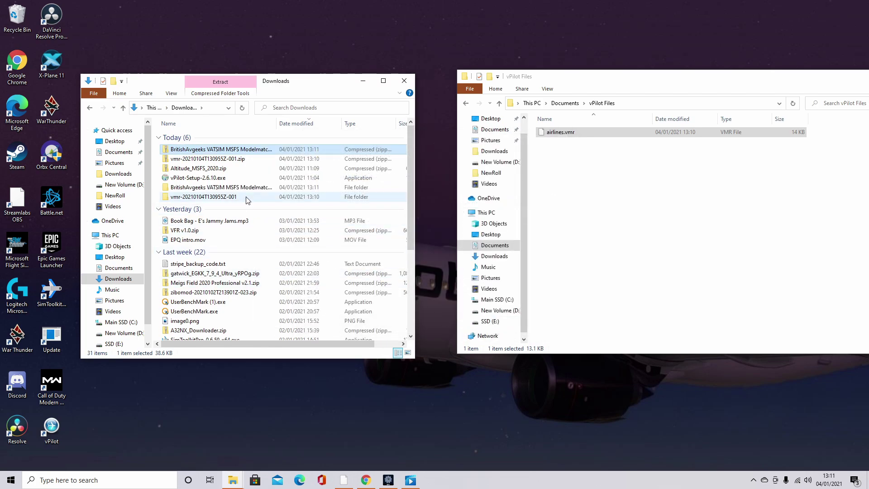
# Step: Move the PremiumDeluxe and airlines .vmr files into Documents\vPilot Files, then return to Chrome
pyautogui.doubleClick(247, 188)
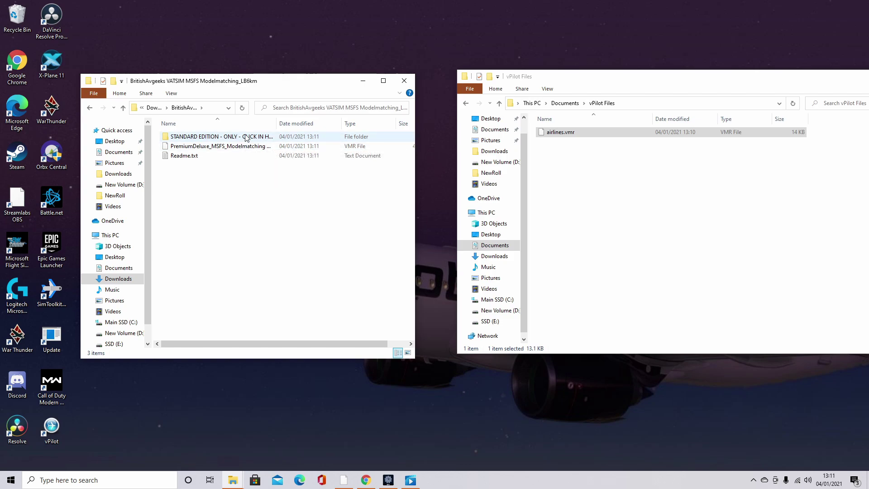
pyautogui.doubleClick(246, 137)
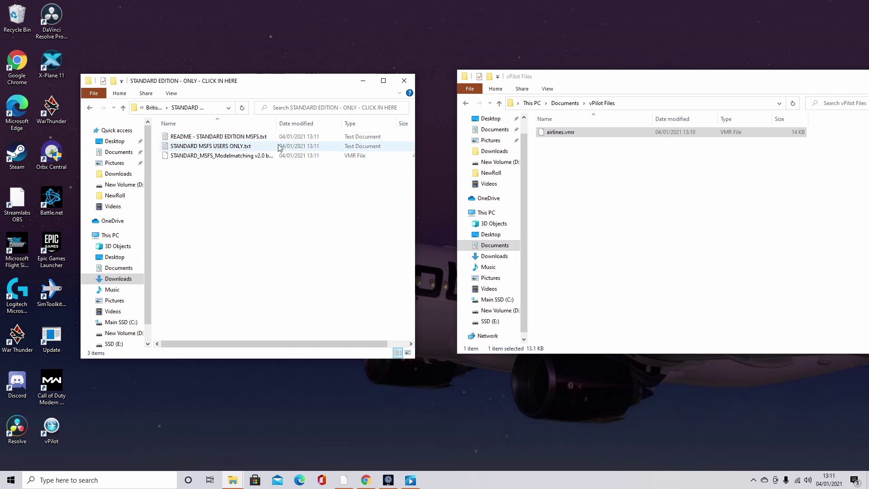
pyautogui.moveTo(281, 156); pyautogui.dragTo(570, 181)
pyautogui.hotkey('alt', 'Left')
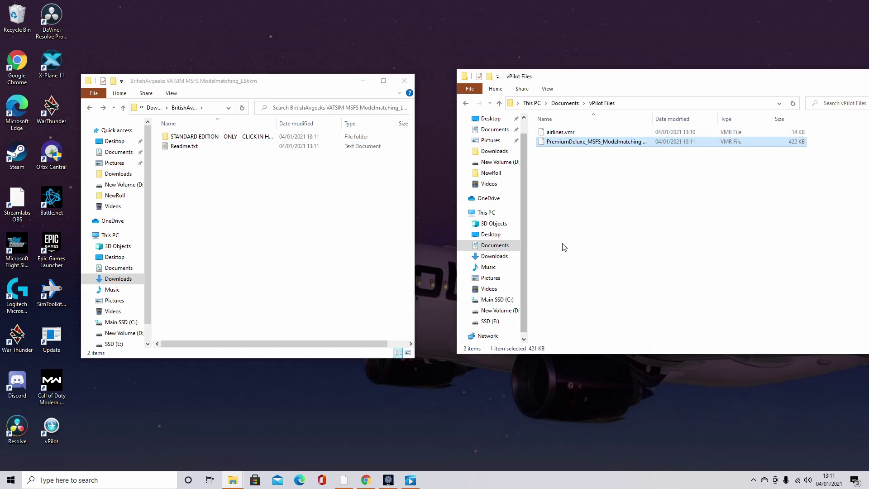
pyautogui.moveTo(559, 245); pyautogui.dragTo(821, 176)
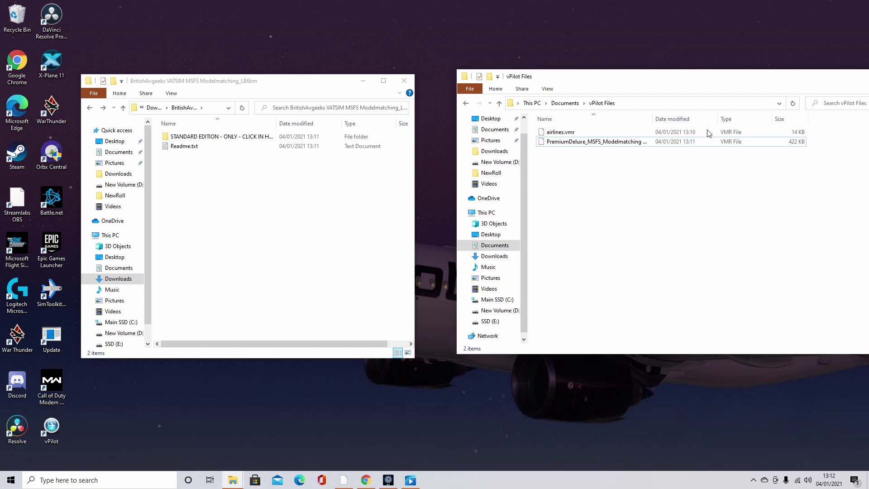
pyautogui.hotkey('alt', 'Tab')
# Step: Look over the custom vPilot vmr forum thread, then minimize Chrome to reveal the desktop
pyautogui.click(272, 7)
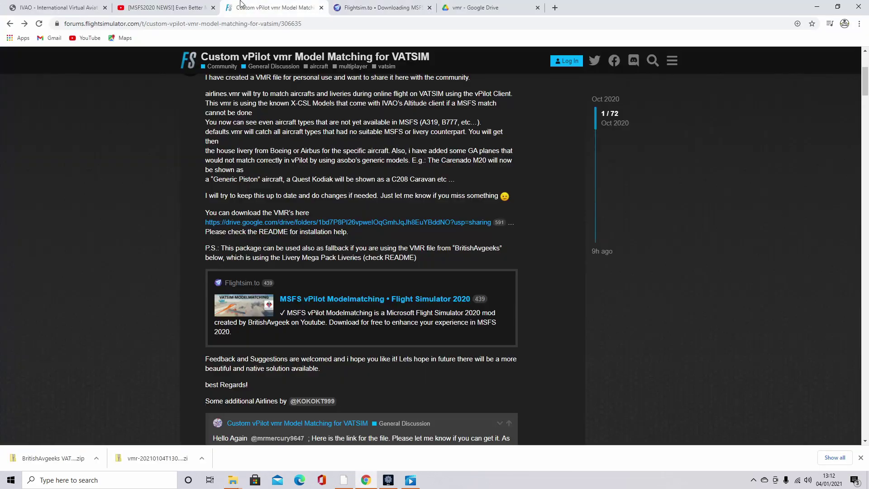
pyautogui.scroll(3, 278, 335)
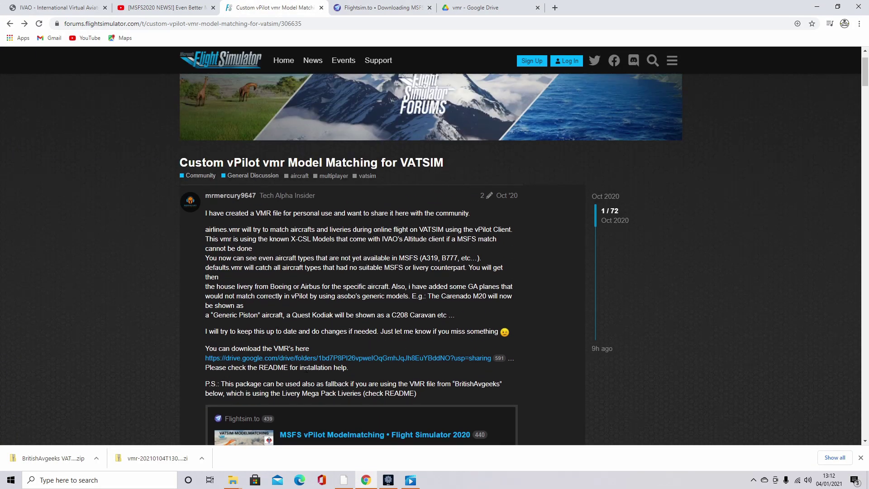
pyautogui.scroll(-1, 302, 366)
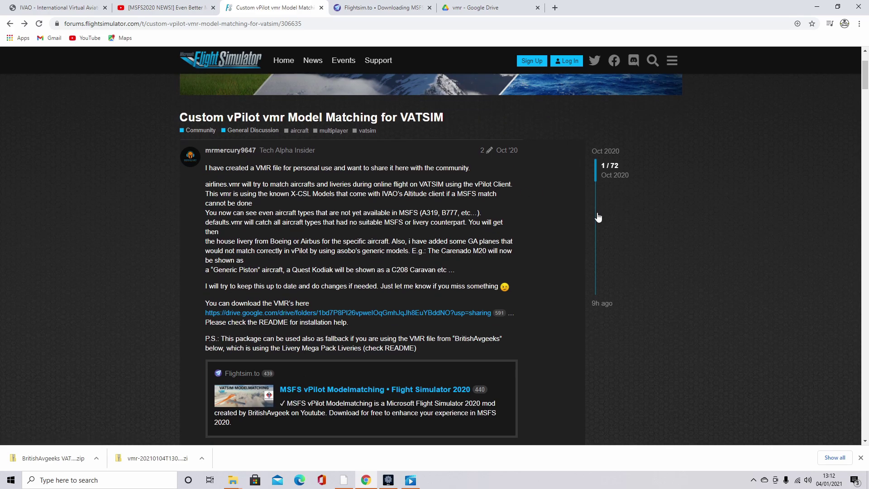
pyautogui.click(817, 7)
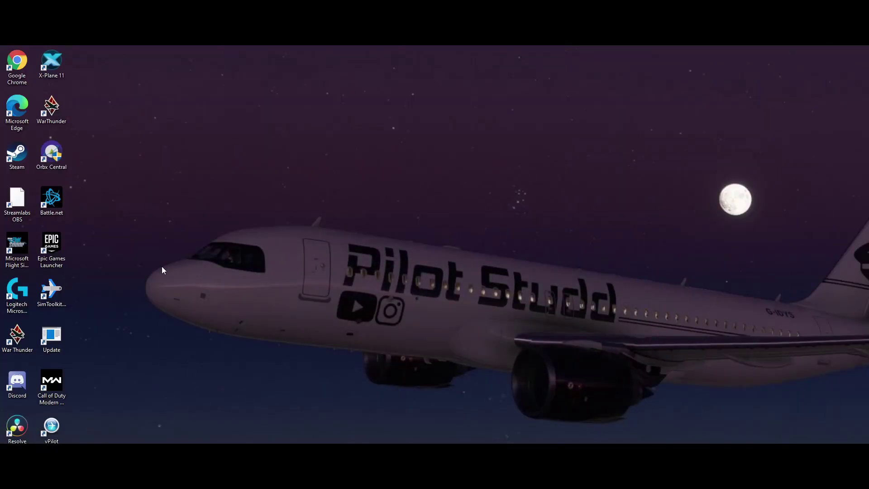
# Step: Start vPilot as administrator and bring up its Model Matching (MSFS) settings page
pyautogui.rightClick(57, 428)
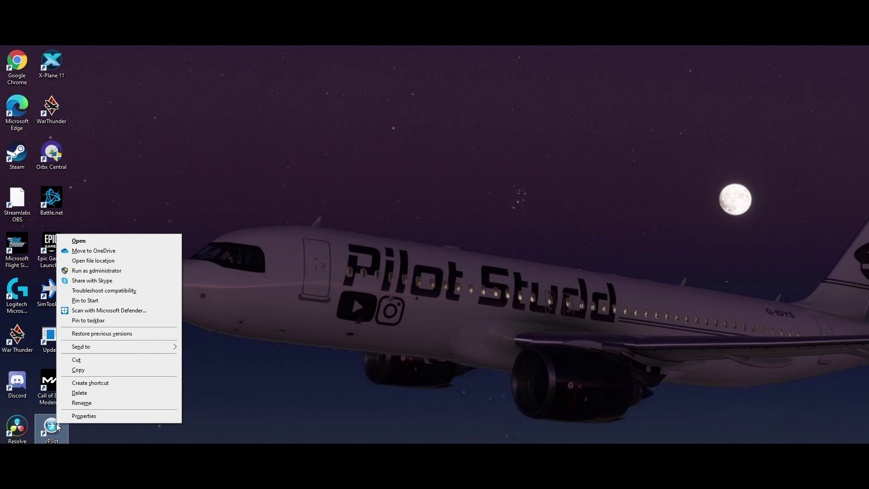
pyautogui.click(92, 271)
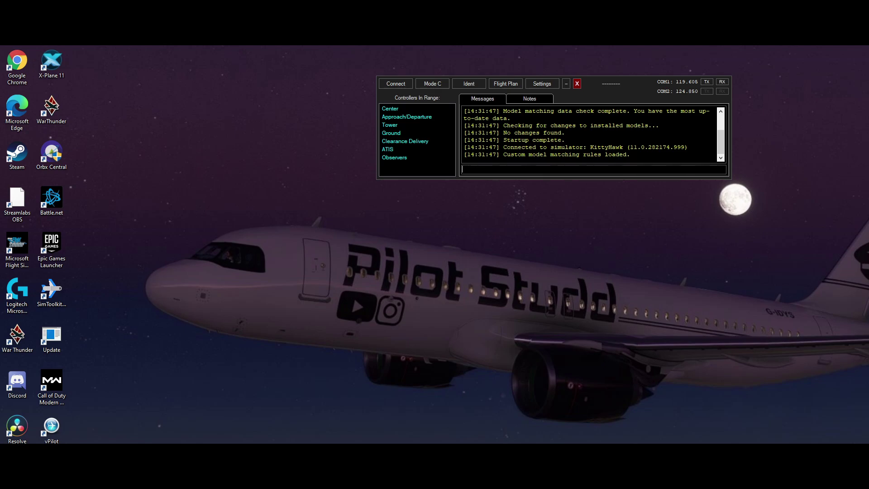
pyautogui.click(542, 83)
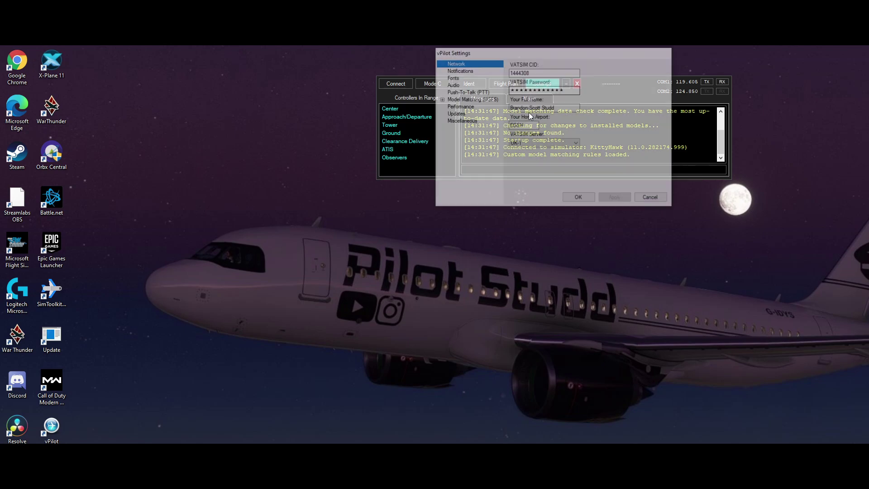
pyautogui.press('Escape')
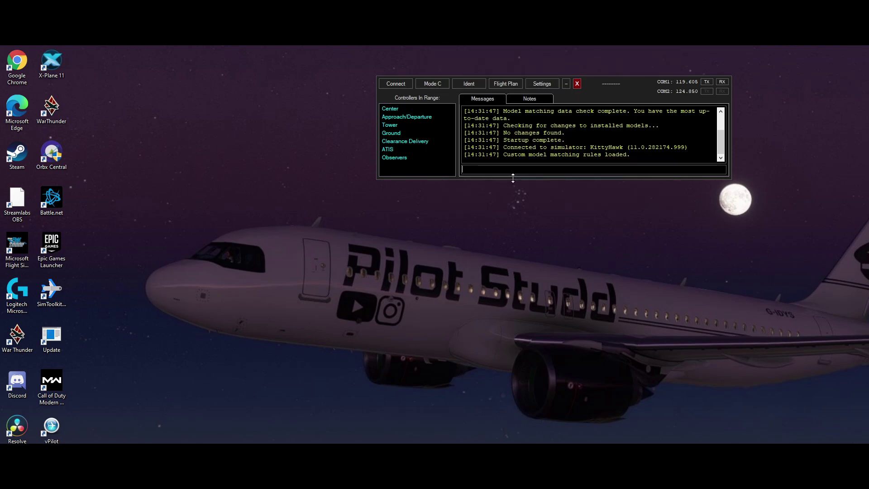
pyautogui.click(538, 85)
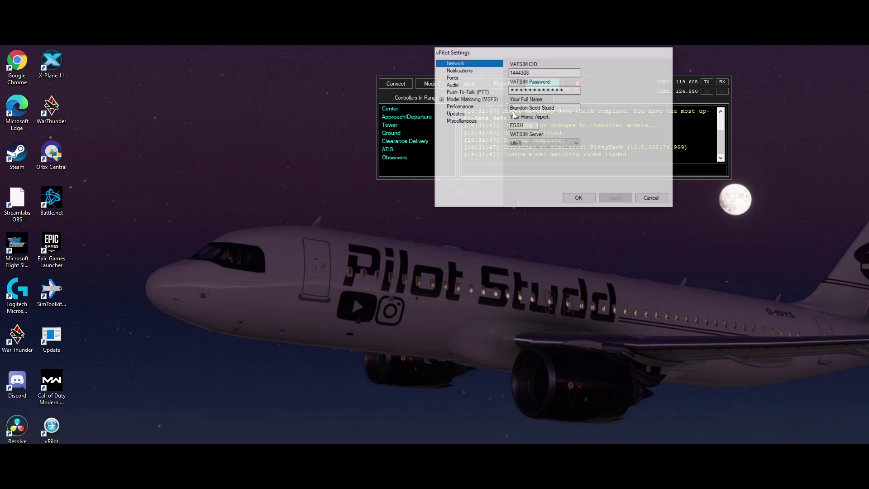
pyautogui.click(465, 99)
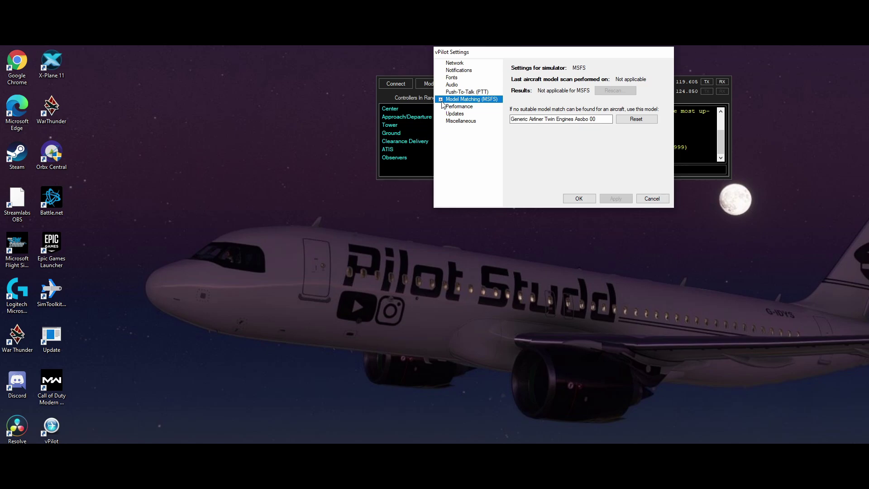
# Step: Under Model Matching (MSFS) > Custom Rules, add airlines.vmr from vPilot Files as a rule set
pyautogui.click(441, 100)
pyautogui.click(459, 114)
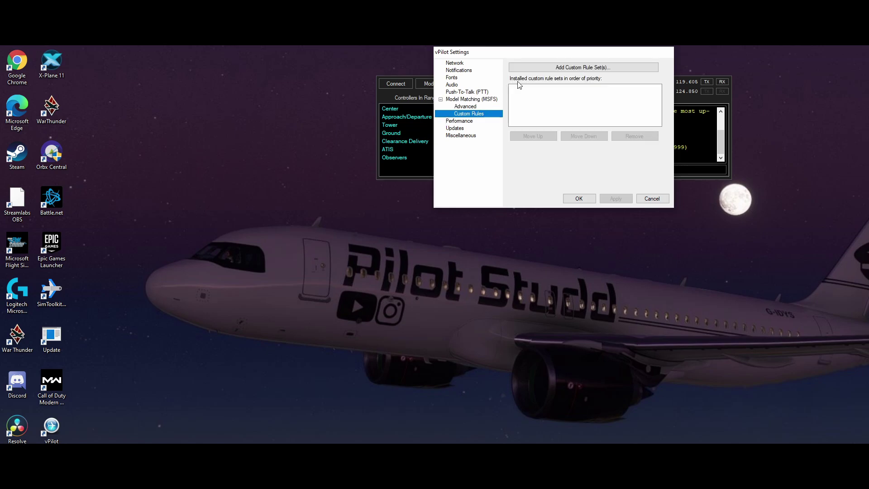
pyautogui.click(525, 68)
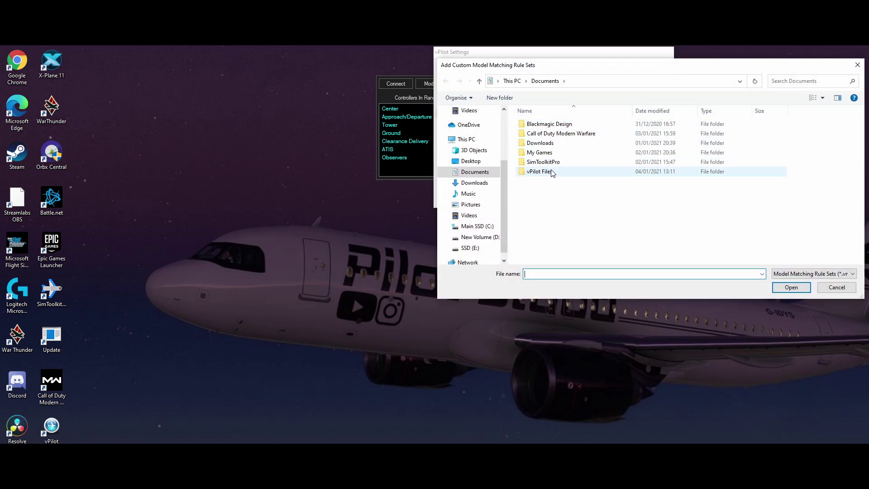
pyautogui.doubleClick(539, 171)
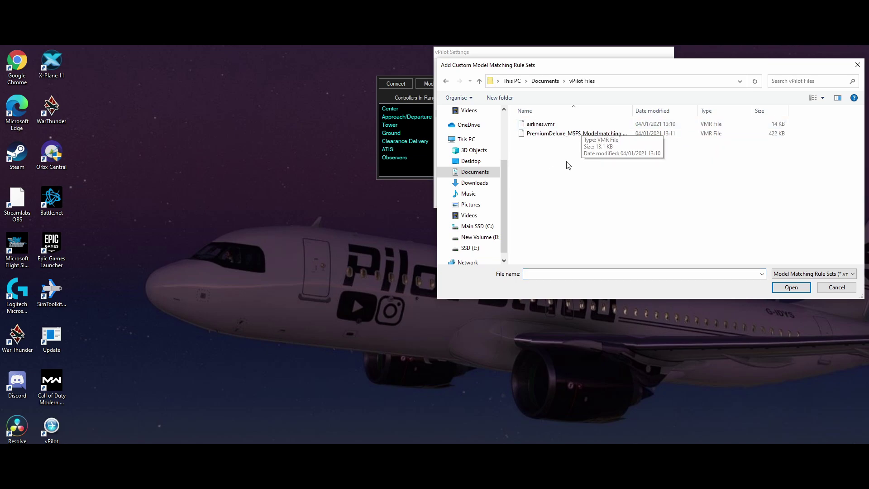
pyautogui.doubleClick(524, 124)
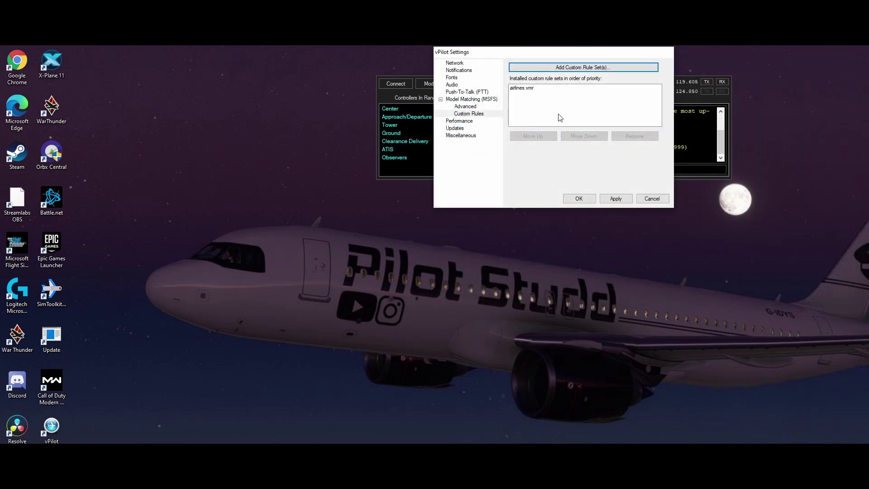
# Step: Add the PremiumDeluxe_MSFS_Modelmatching v2.0 rule set, then apply and save the settings
pyautogui.click(548, 68)
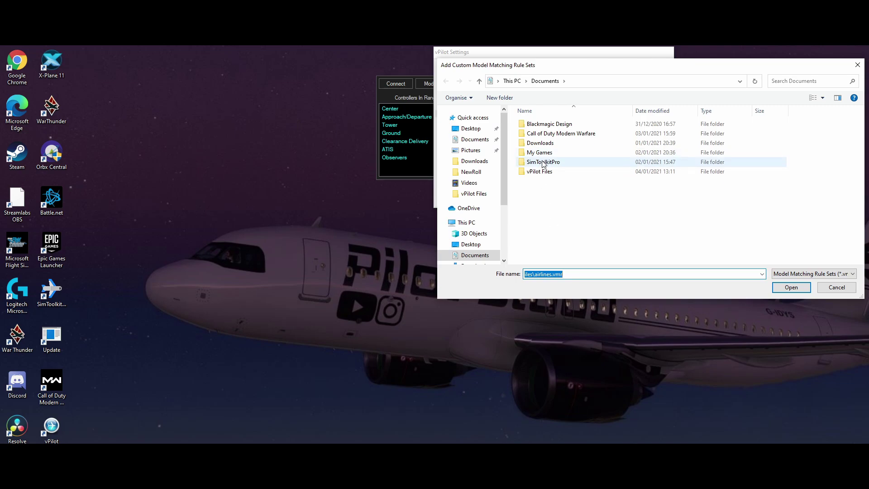
pyautogui.doubleClick(540, 172)
pyautogui.doubleClick(563, 134)
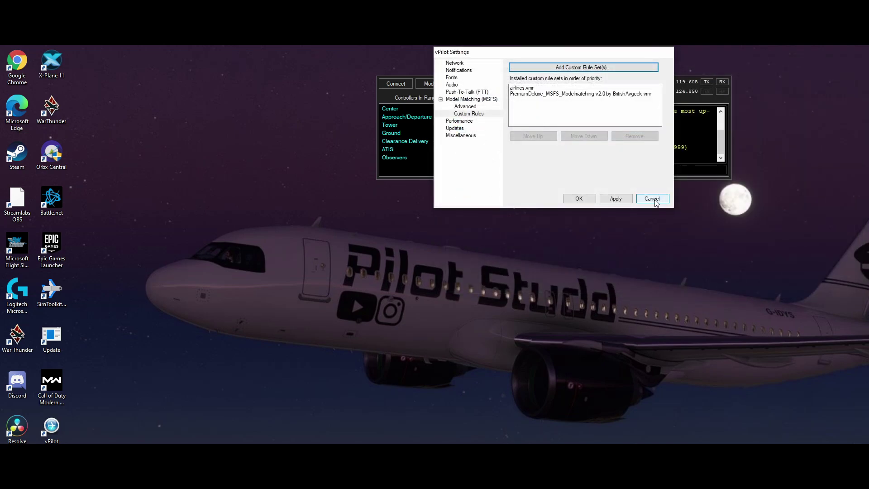
pyautogui.click(626, 201)
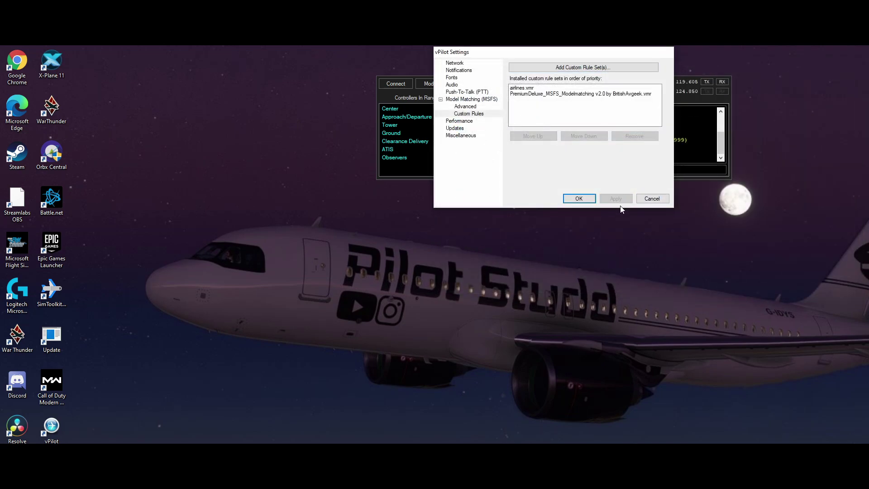
pyautogui.click(573, 200)
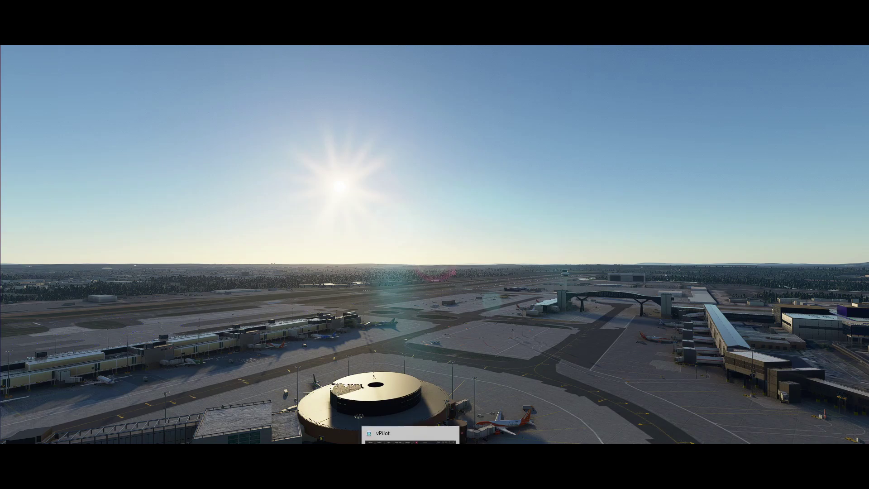
# Step: In the vPilot Connect dialog, enter callsign GBVS and aircraft type code C172
pyautogui.hotkey('alt', 'Tab')
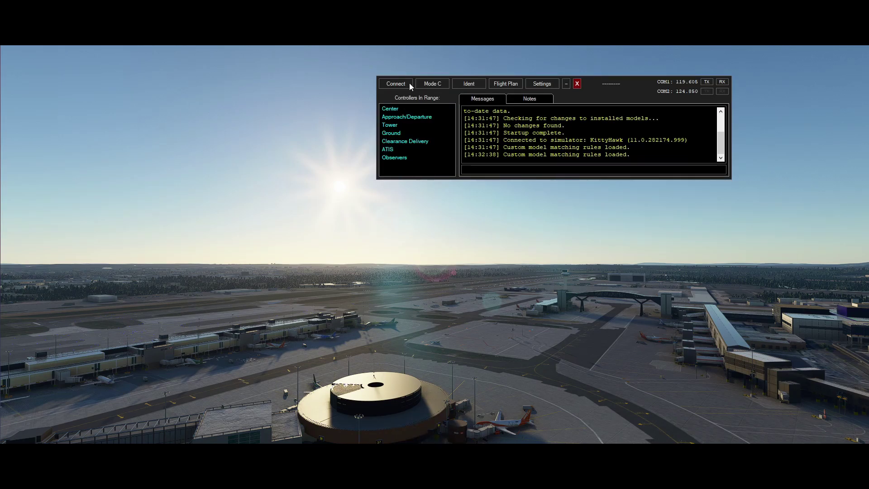
pyautogui.click(410, 84)
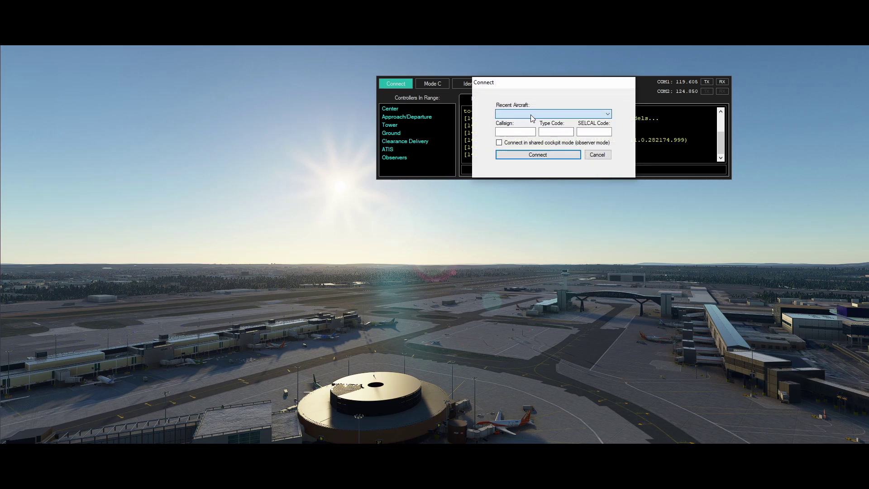
pyautogui.write('B')
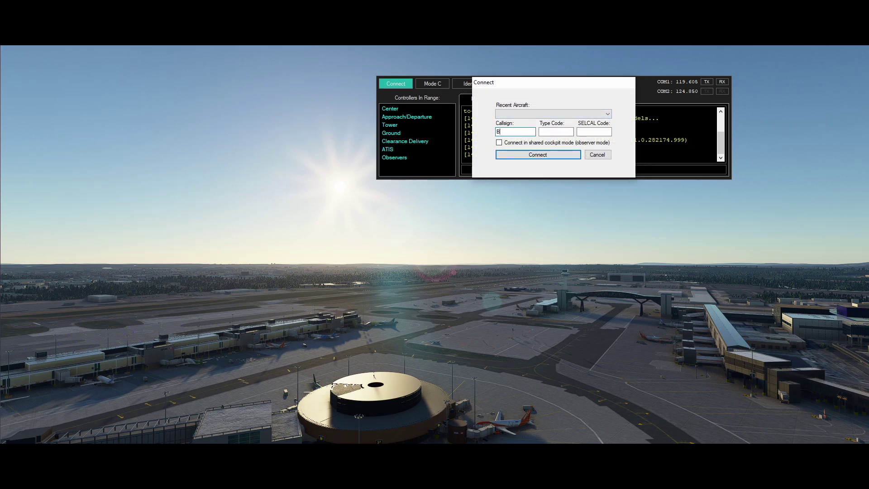
pyautogui.press('BackSpace')
pyautogui.press('BackSpace')
pyautogui.write('GBVS')
pyautogui.press('Tab')
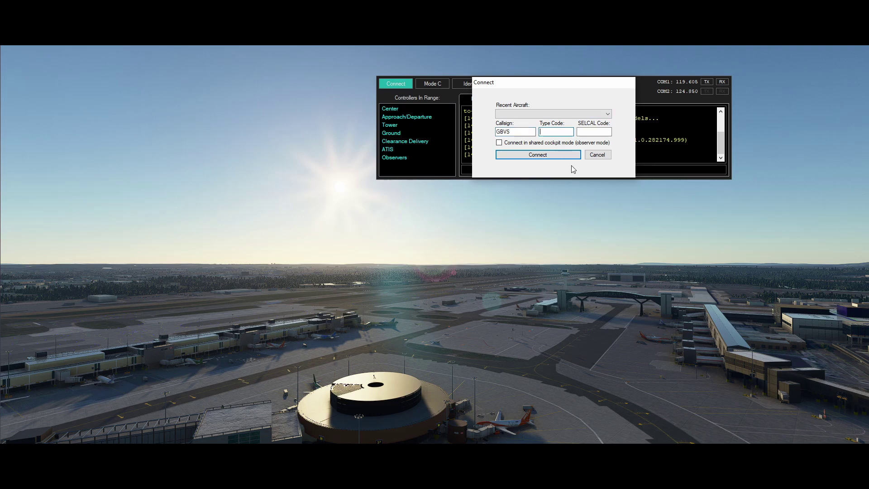
pyautogui.write('C172')
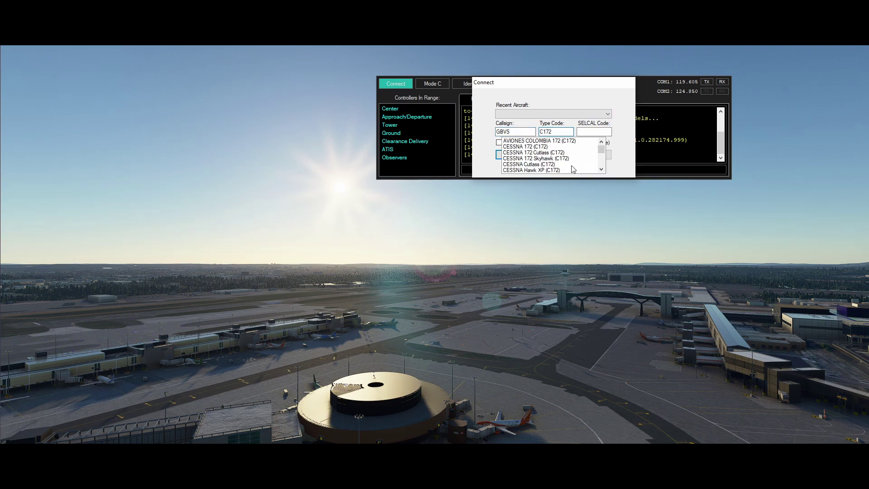
pyautogui.click(549, 153)
# Step: Enable shared cockpit mode and connect to VATSIM as an observer
pyautogui.click(586, 135)
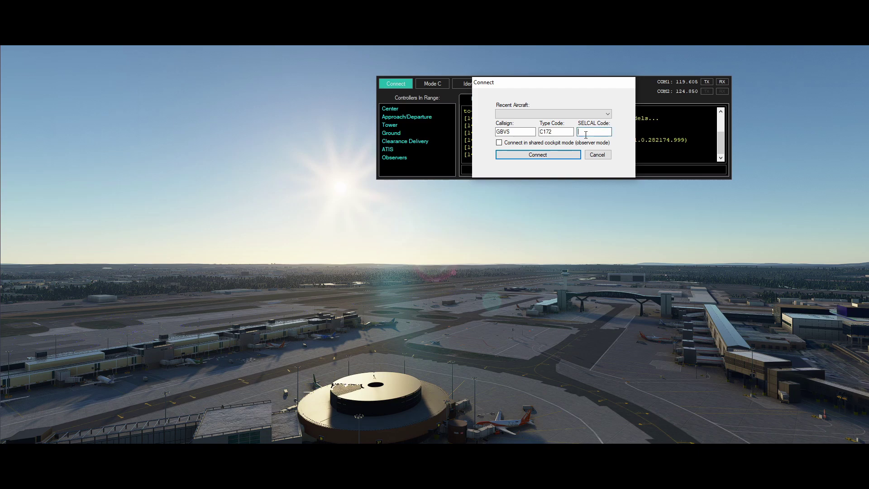
pyautogui.click(499, 143)
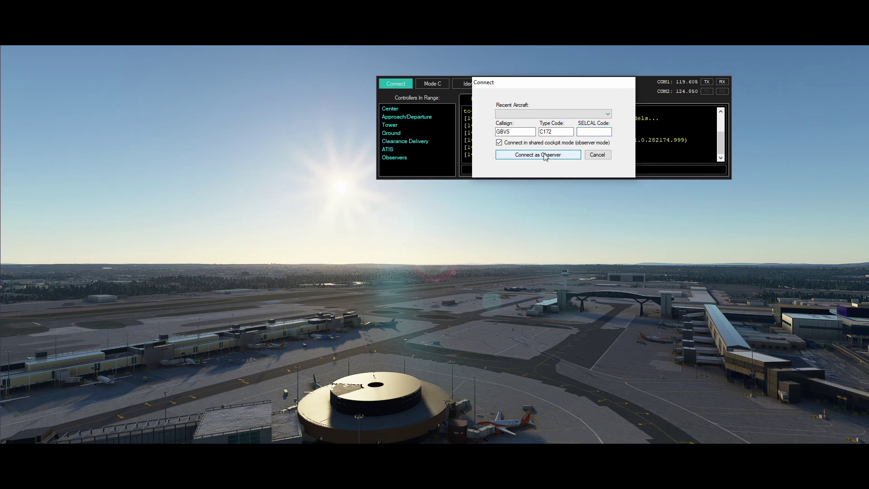
pyautogui.click(539, 154)
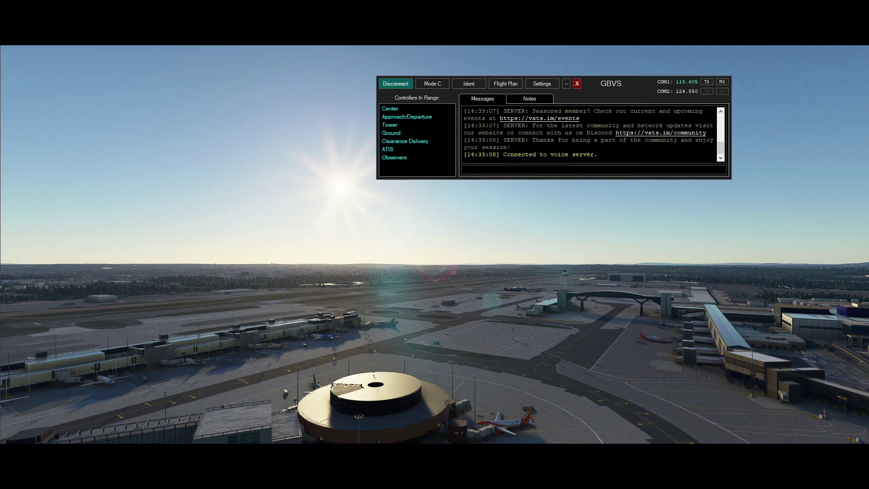